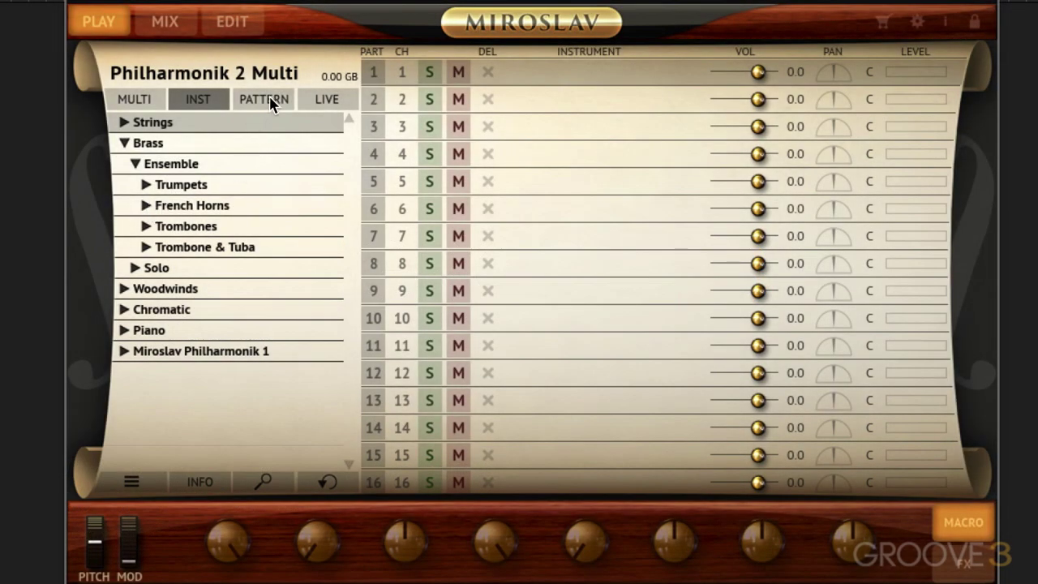
# Load the 4 Fr Horns Port 2,0 preset from French Horns > French Horns Portato into part 1.
pyautogui.click(147, 206)
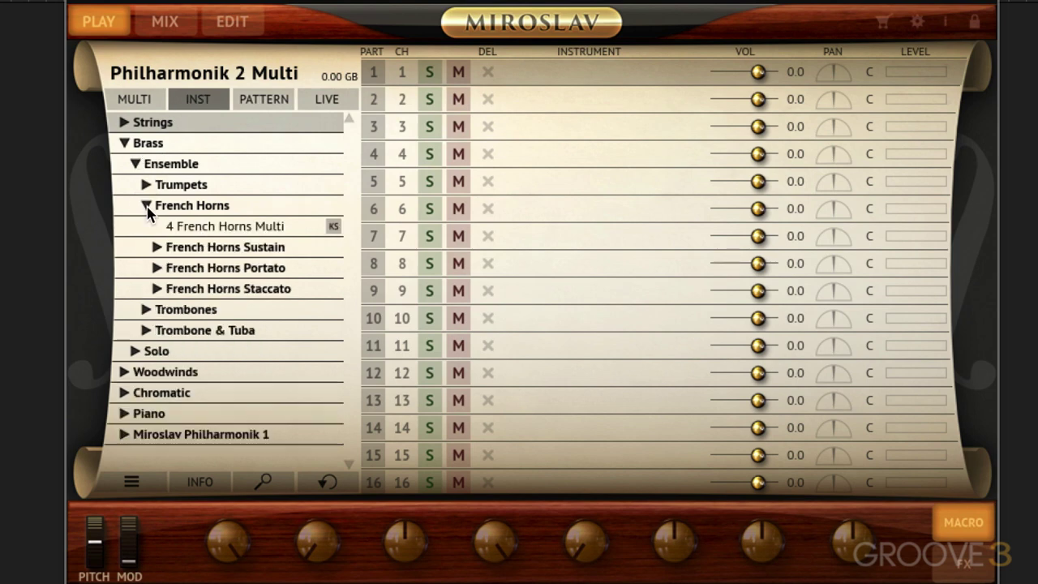
pyautogui.click(158, 268)
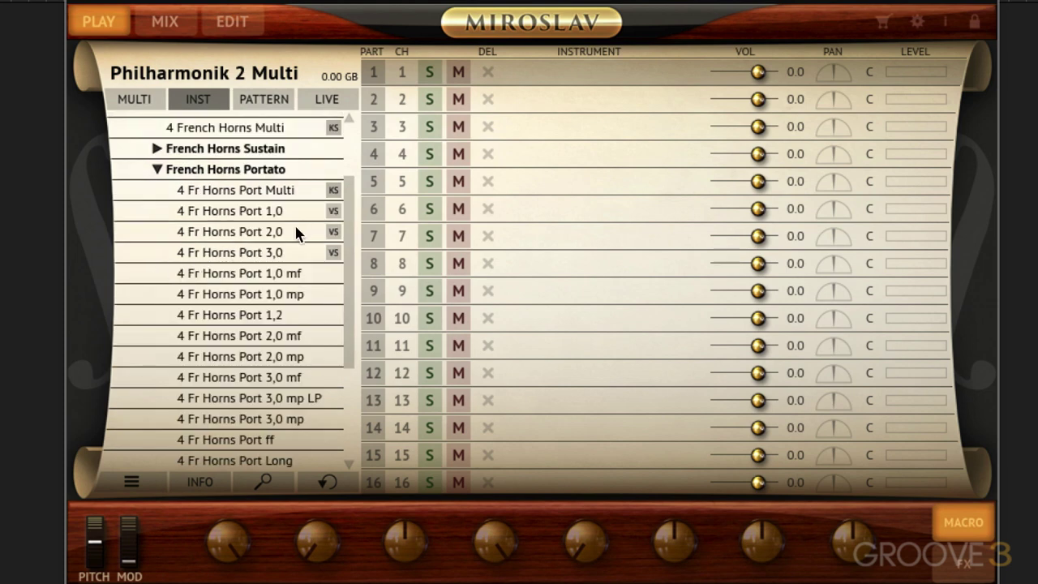
pyautogui.doubleClick(238, 234)
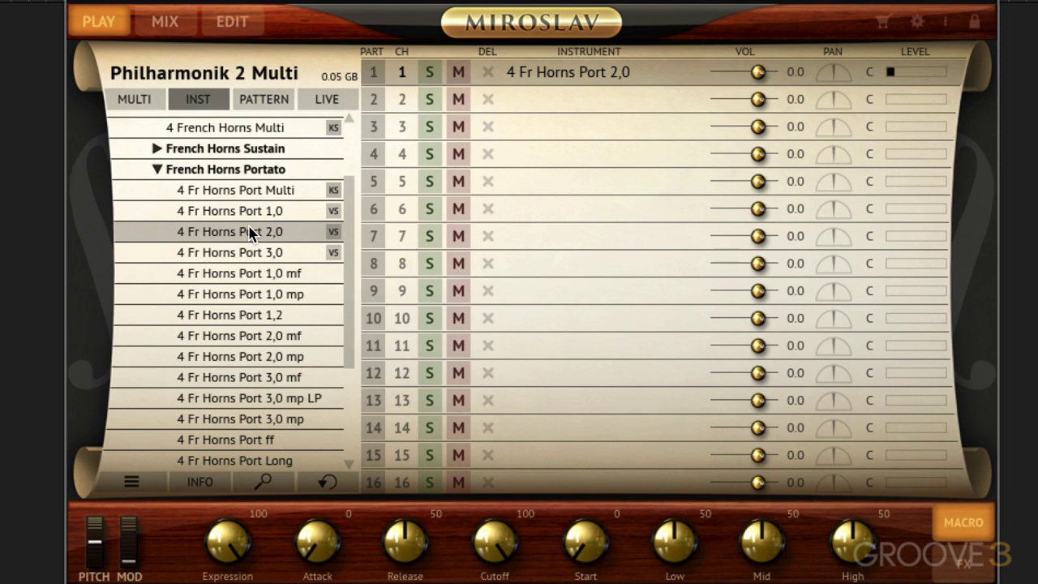
# Switch to the pattern browser and expand the Brass pattern category.
pyautogui.click(274, 99)
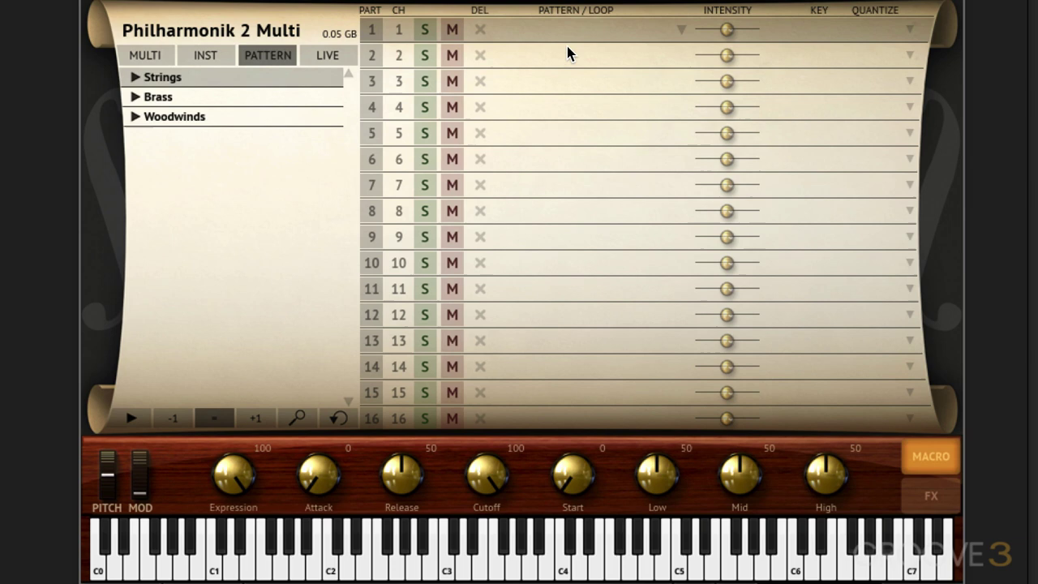
pyautogui.click(135, 97)
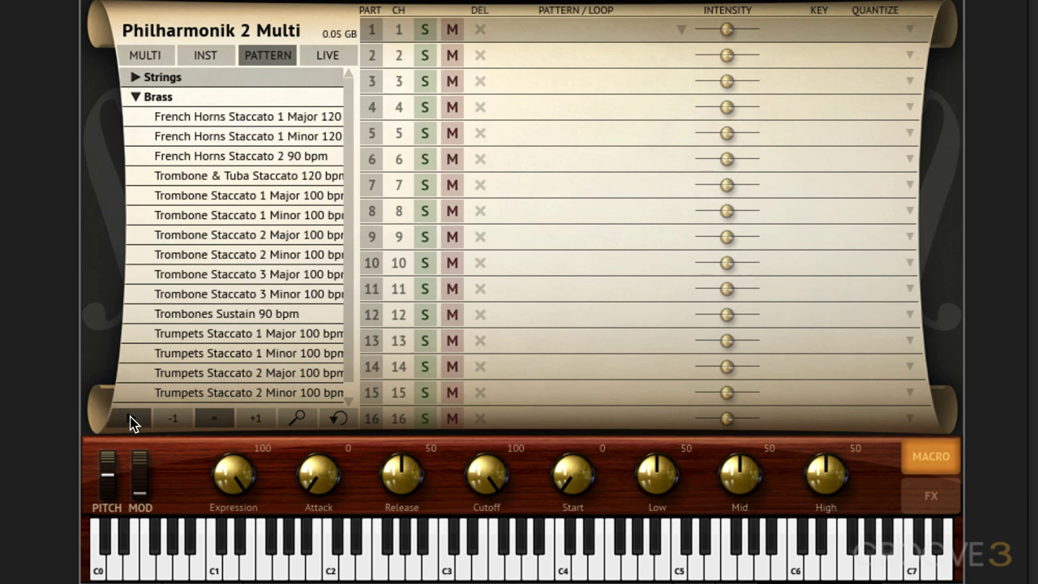
pyautogui.click(222, 120)
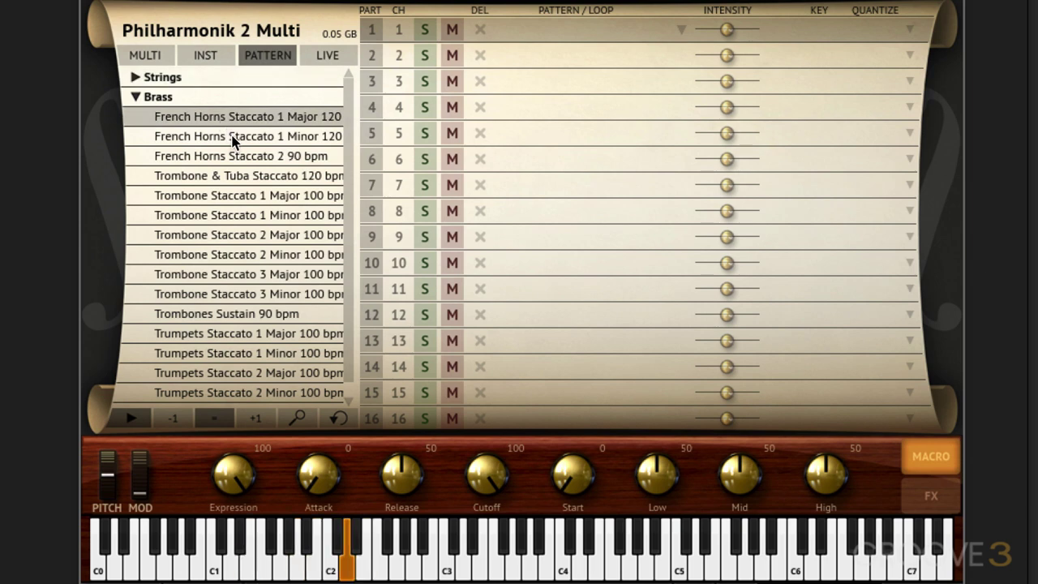
pyautogui.click(233, 138)
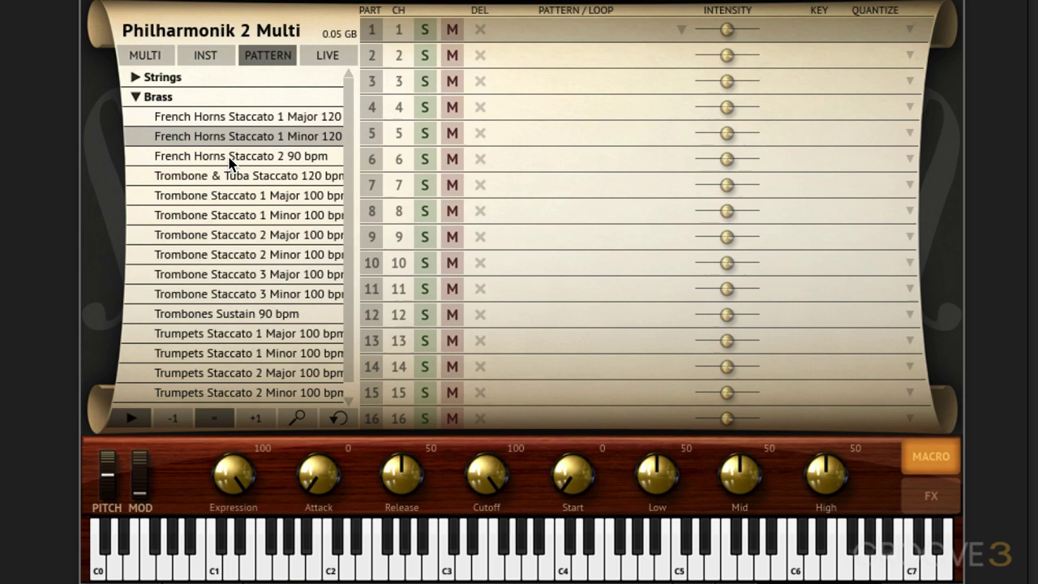
pyautogui.click(229, 162)
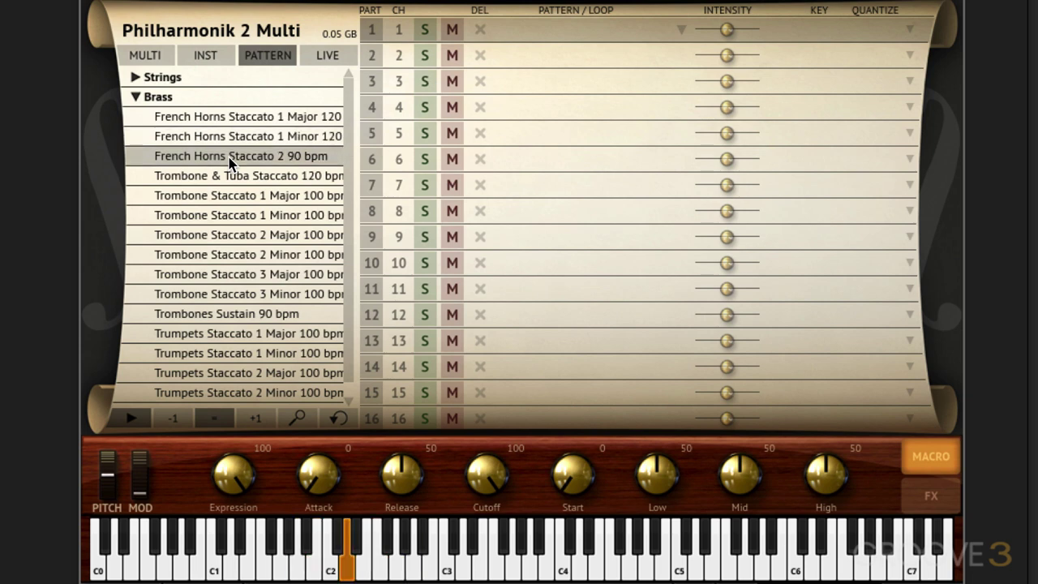
pyautogui.click(218, 196)
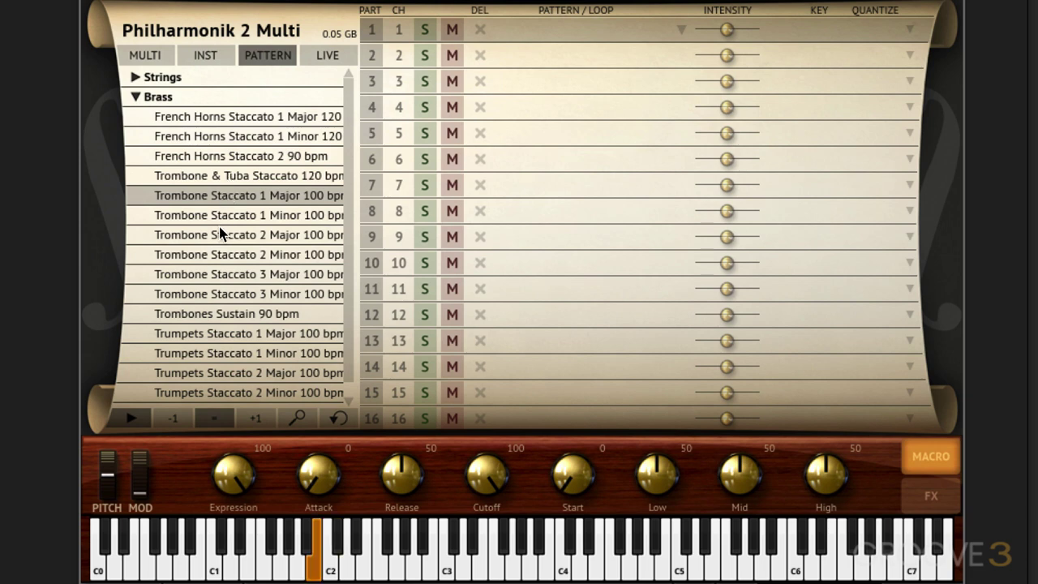
pyautogui.click(220, 234)
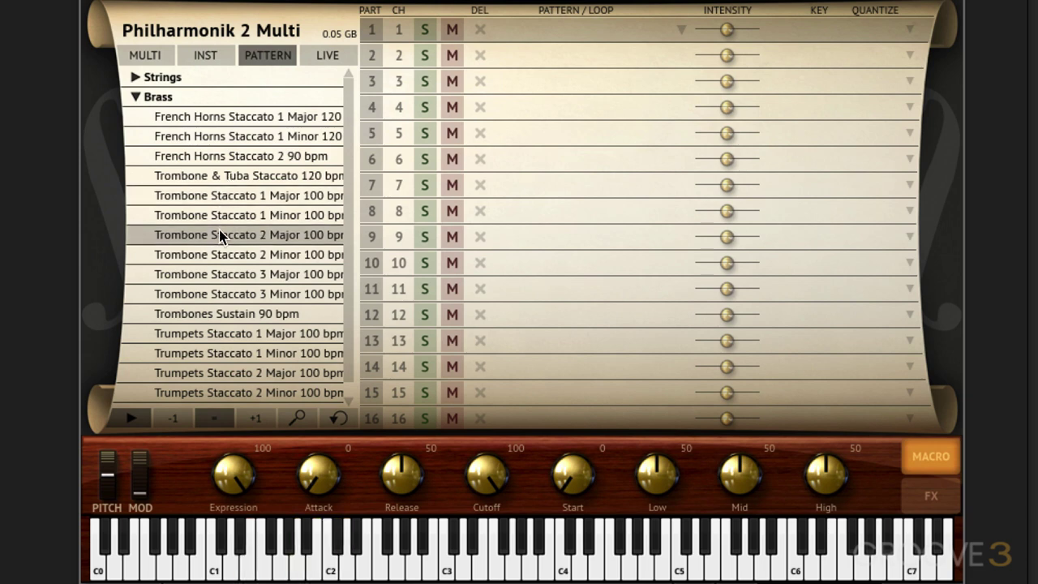
pyautogui.click(128, 419)
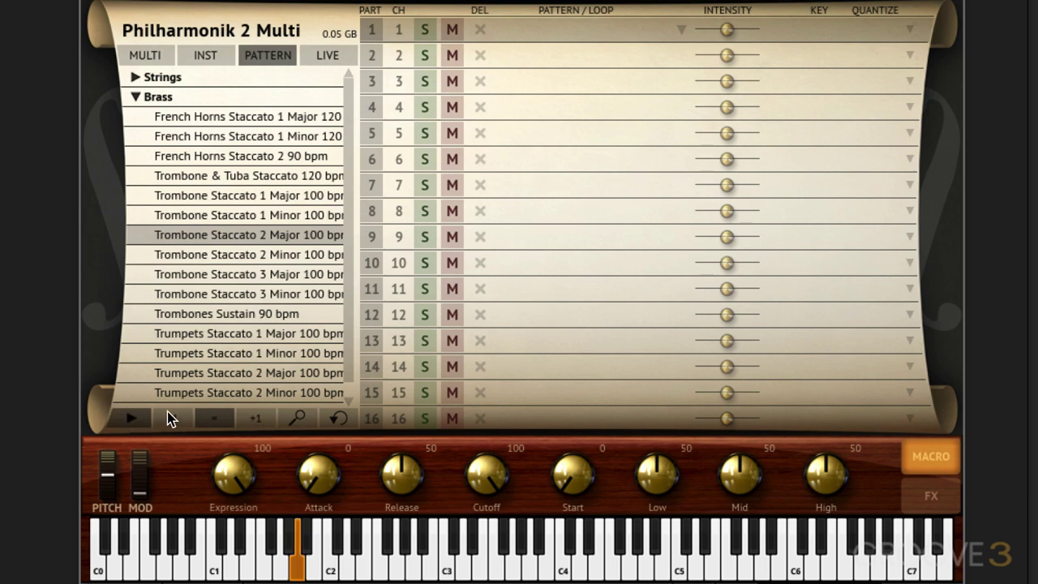
pyautogui.click(254, 419)
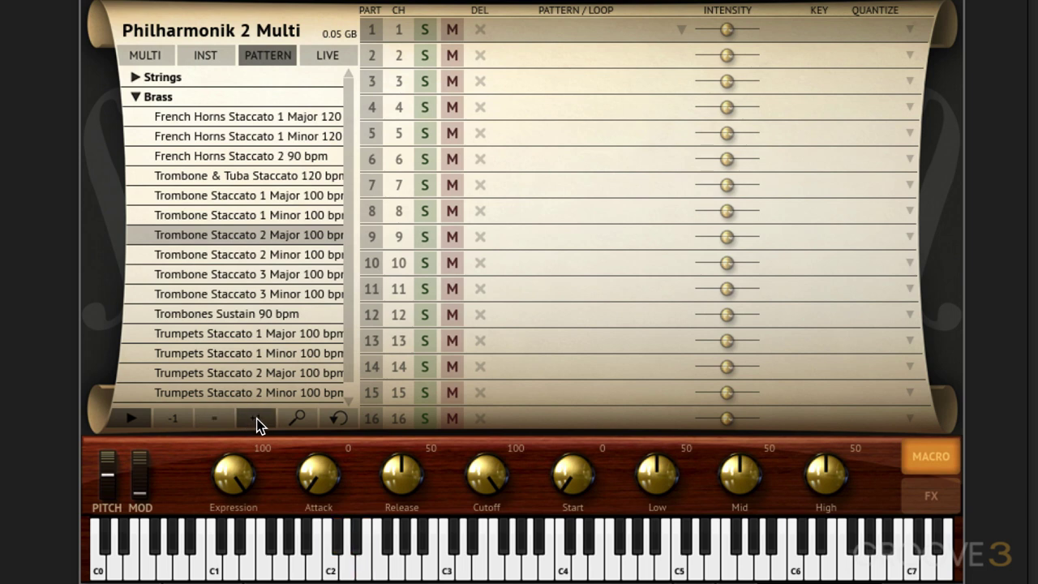
pyautogui.click(244, 215)
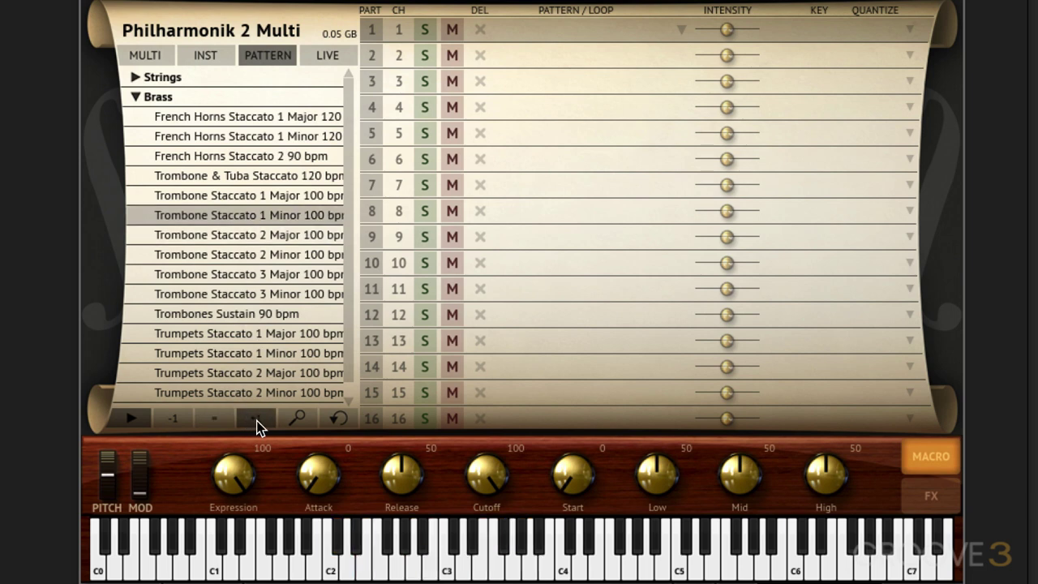
pyautogui.click(178, 421)
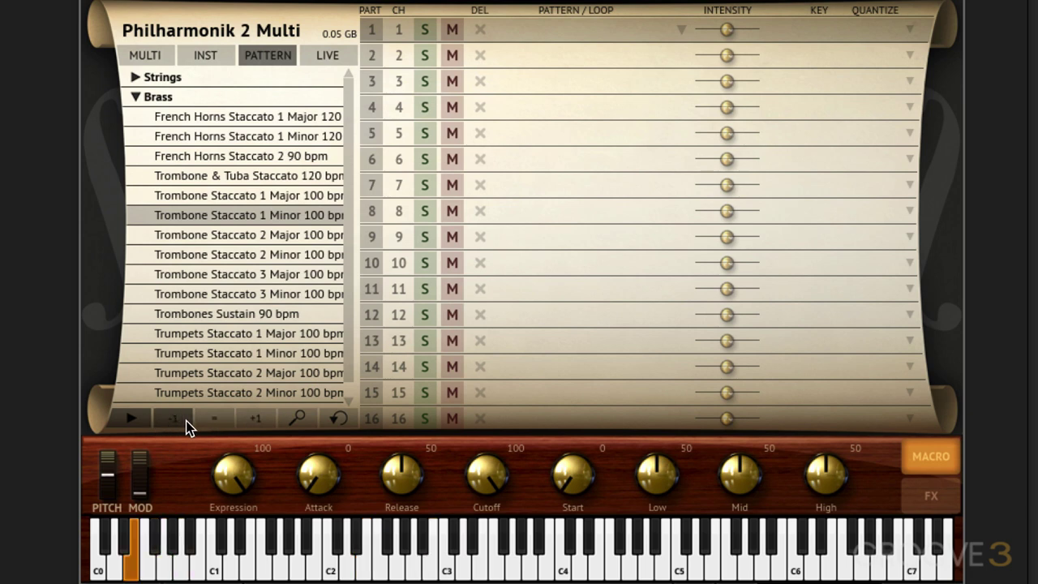
pyautogui.click(132, 418)
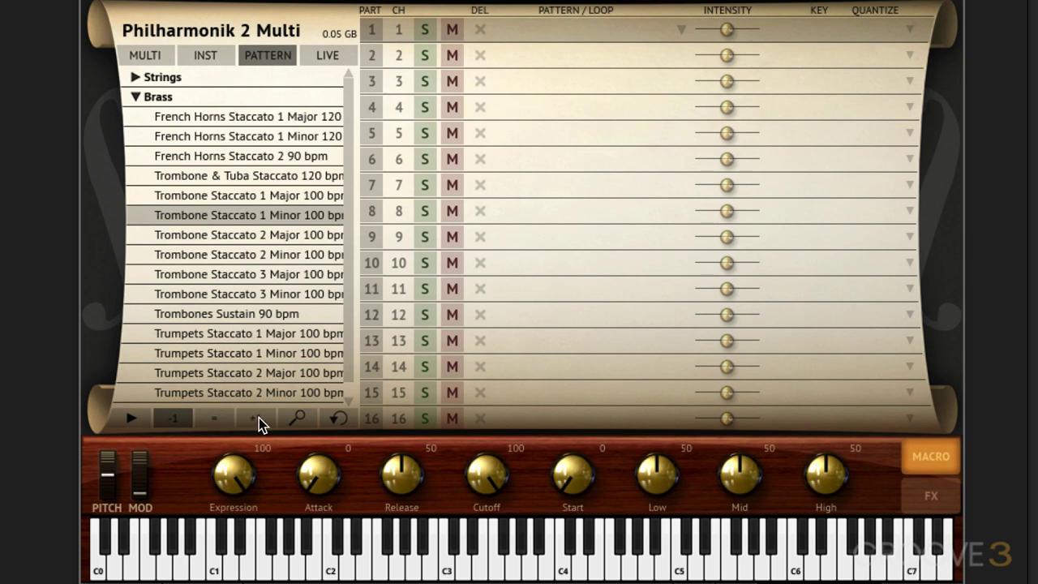
pyautogui.click(219, 422)
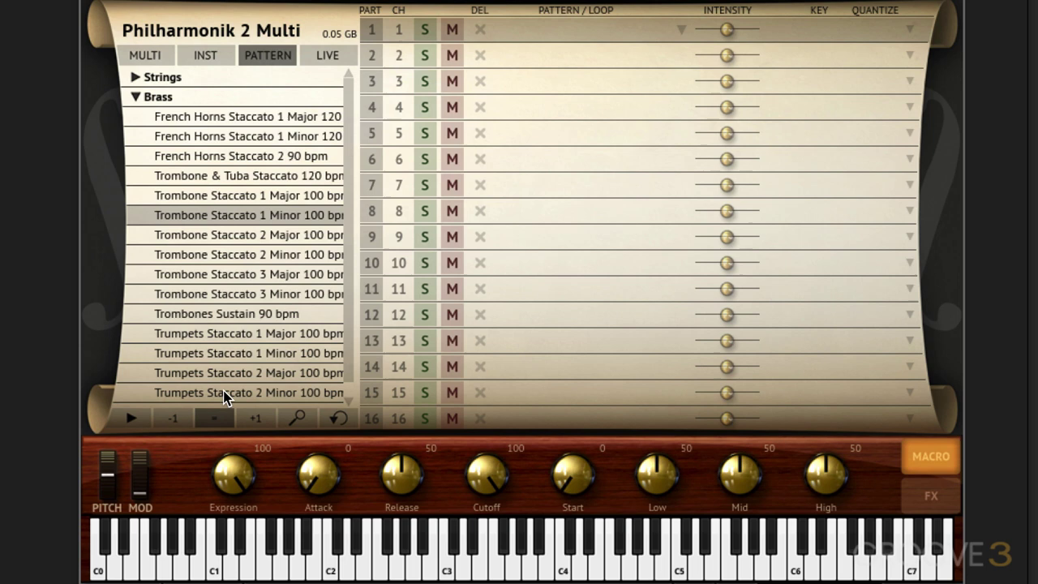
pyautogui.click(228, 116)
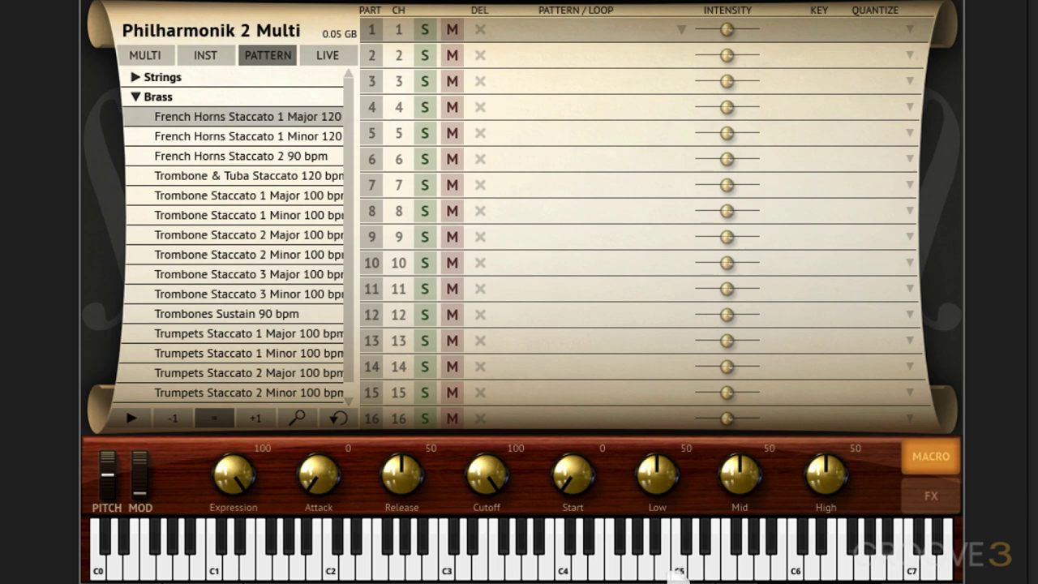
# Assign French Horns Staccato 1 Major 120 to trigger key C5 and test it.
pyautogui.click(675, 573)
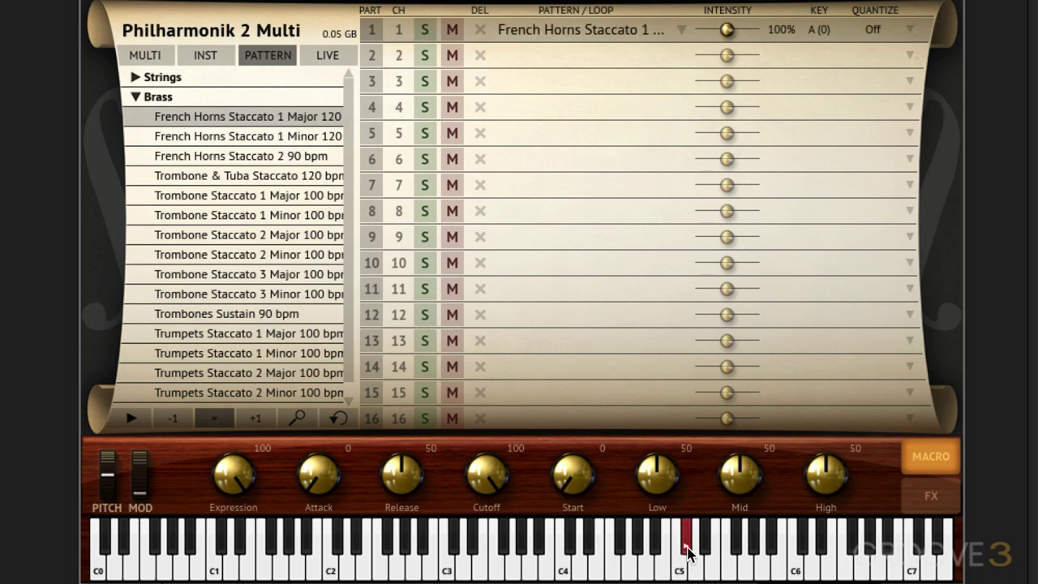
pyautogui.click(480, 29)
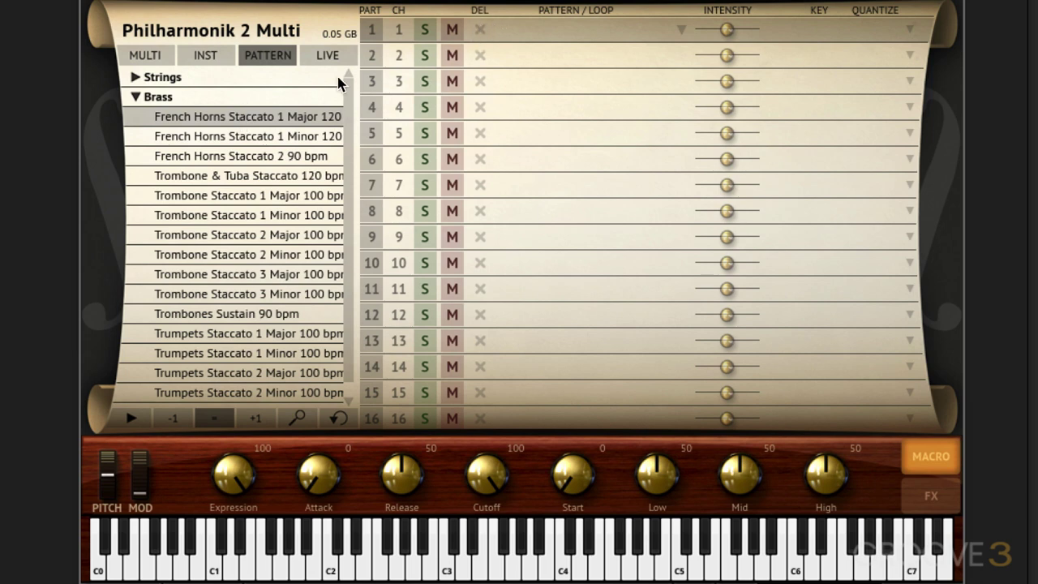
pyautogui.moveTo(258, 117); pyautogui.dragTo(669, 566)
pyautogui.moveTo(673, 574); pyautogui.dragTo(676, 578)
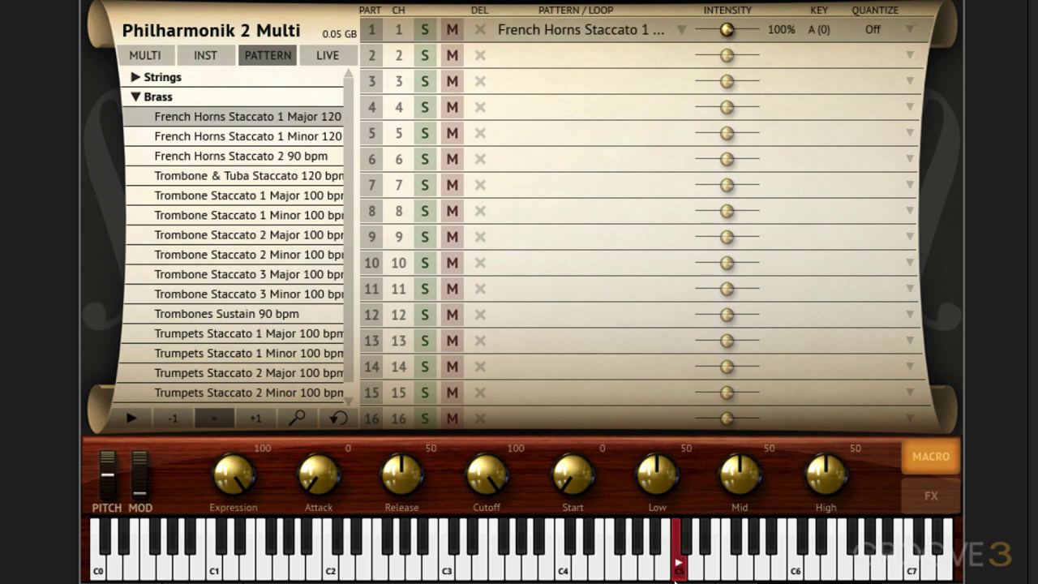
pyautogui.click(674, 572)
pyautogui.click(844, 3)
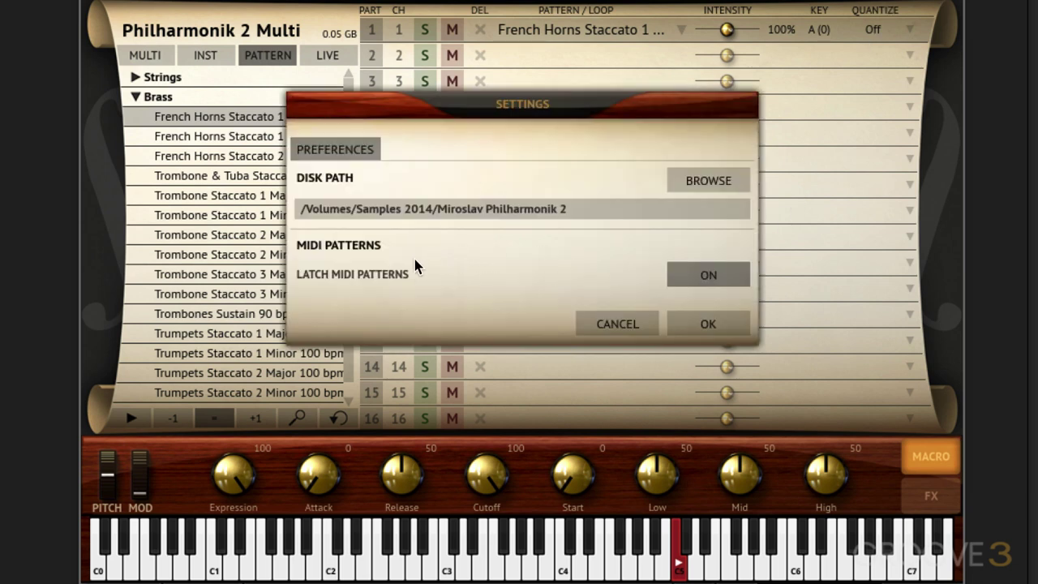
pyautogui.click(713, 274)
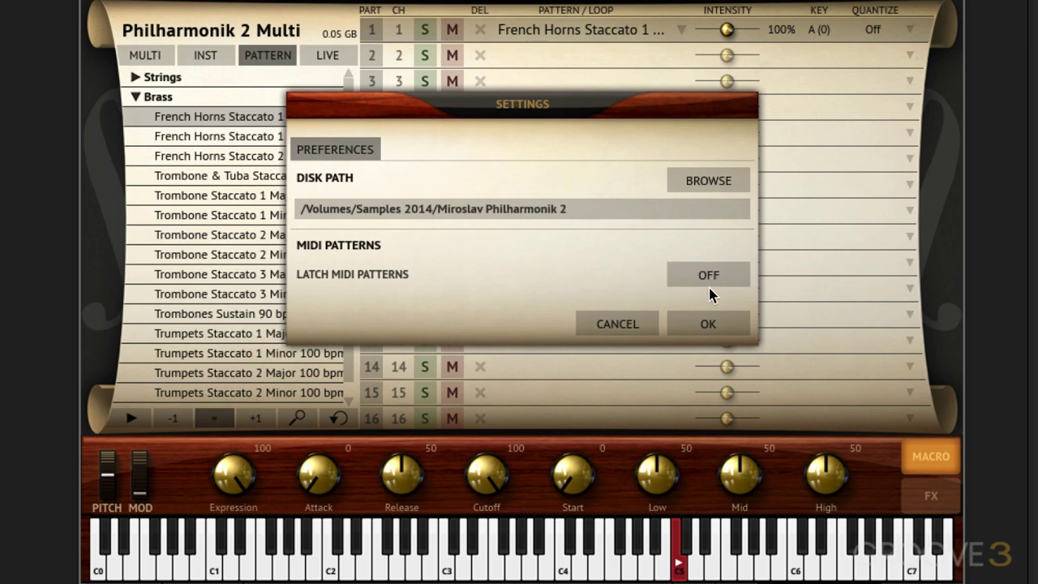
pyautogui.click(708, 324)
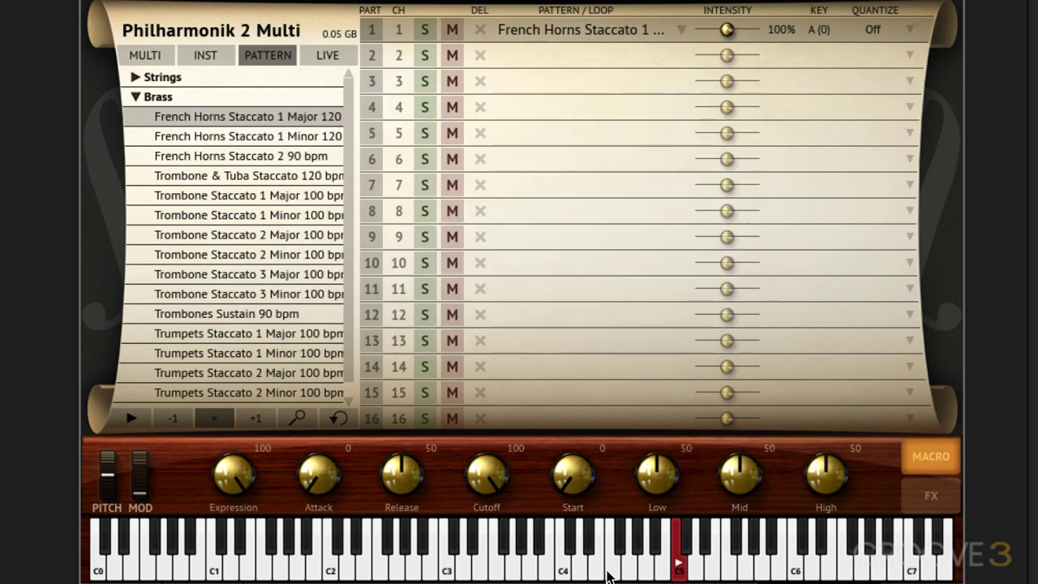
pyautogui.click(674, 575)
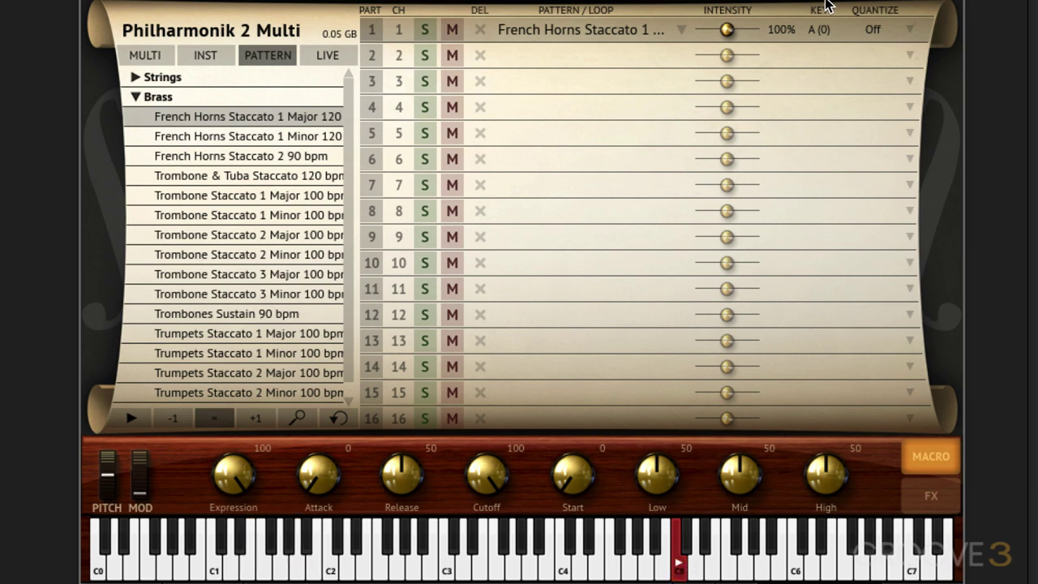
pyautogui.click(861, 5)
pyautogui.click(718, 277)
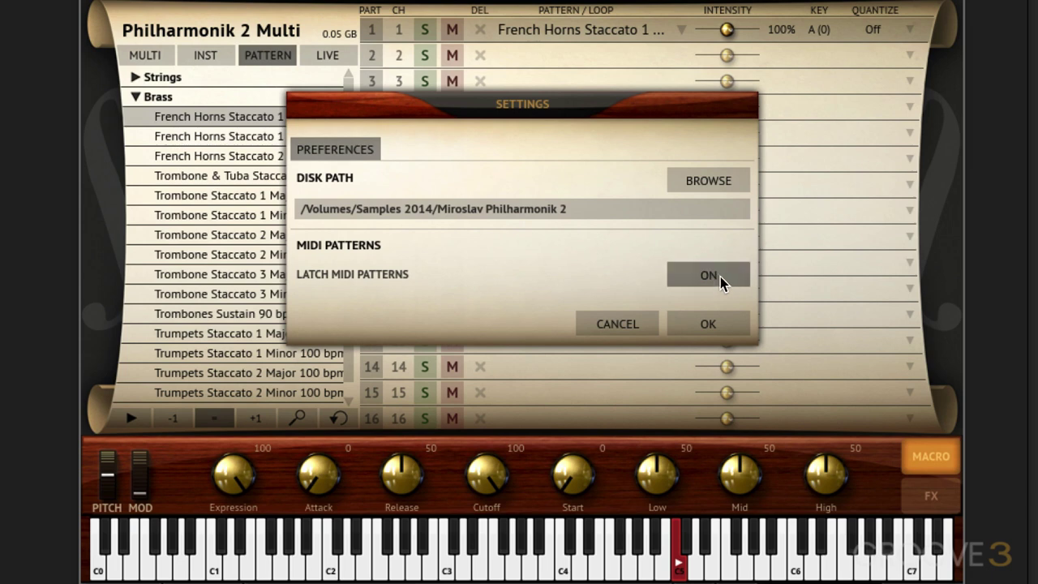
pyautogui.click(708, 323)
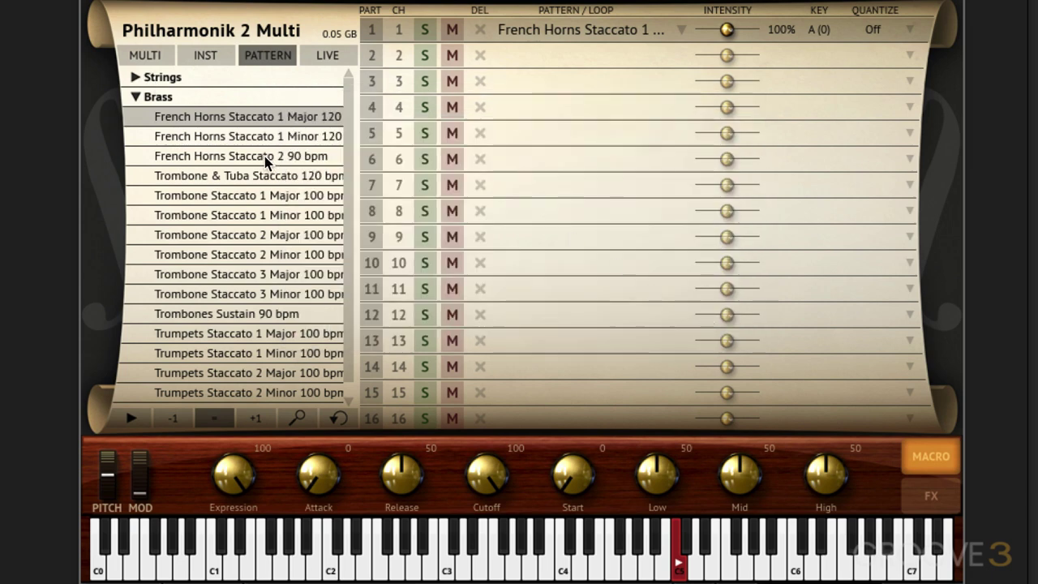
# Preview French Horns Staccato 2 90 bpm and assign it to the key after C5.
pyautogui.click(207, 155)
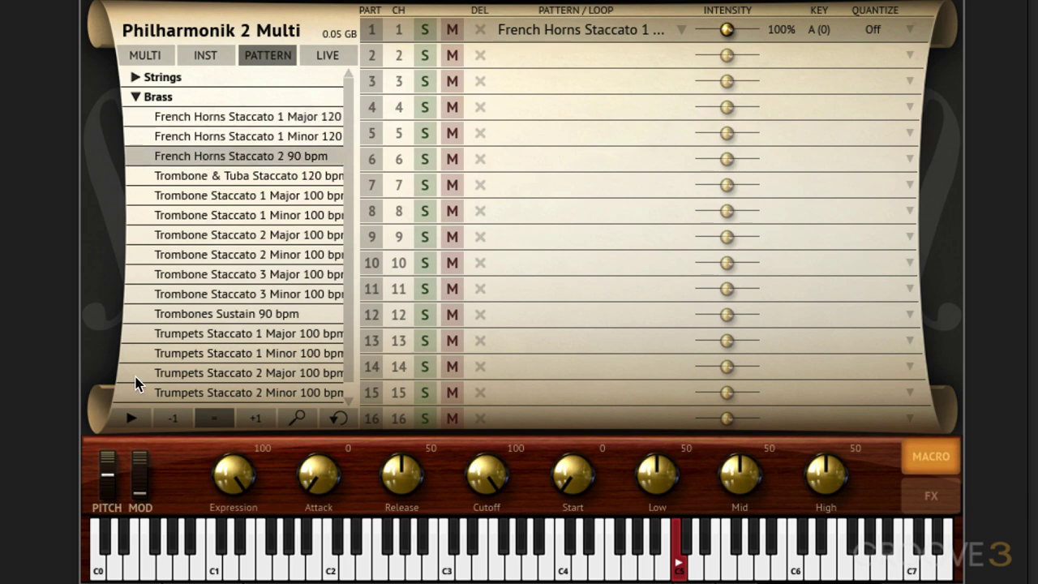
pyautogui.click(135, 419)
pyautogui.click(133, 419)
pyautogui.click(695, 568)
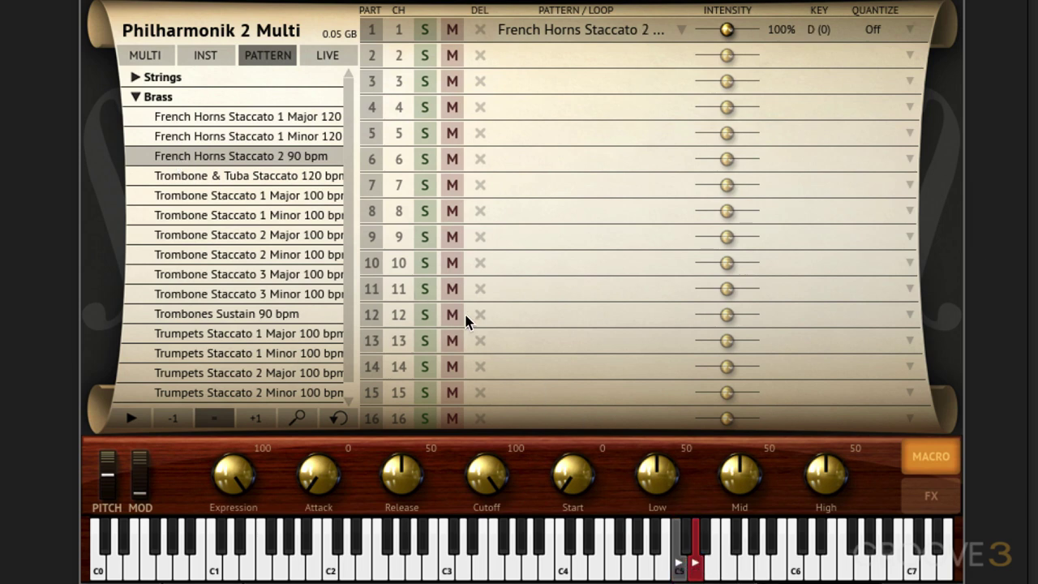
# Preview Trombone Staccato 2 Major 100 bpm and place it on the next trigger key.
pyautogui.click(188, 215)
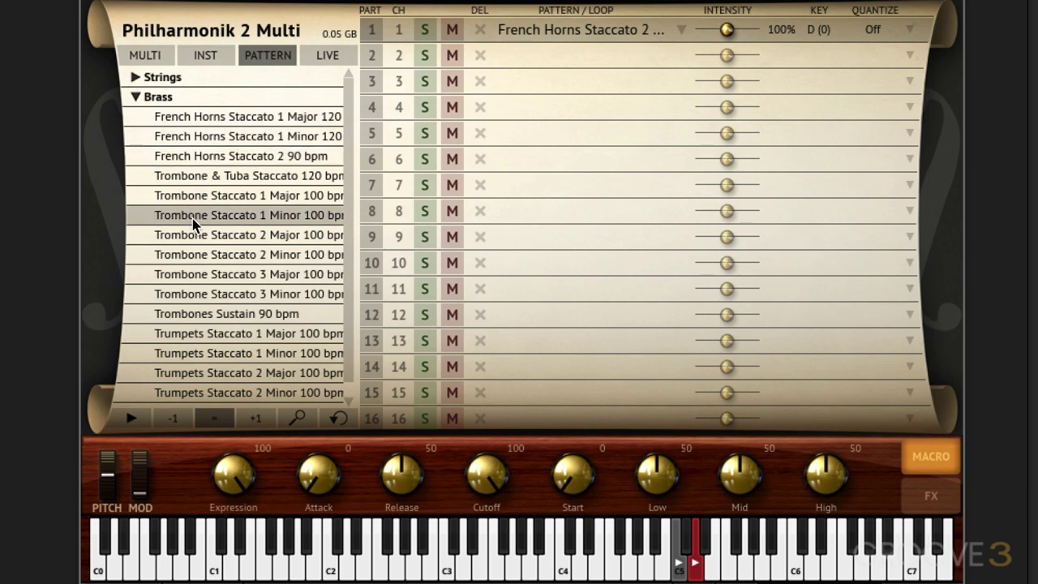
pyautogui.click(195, 234)
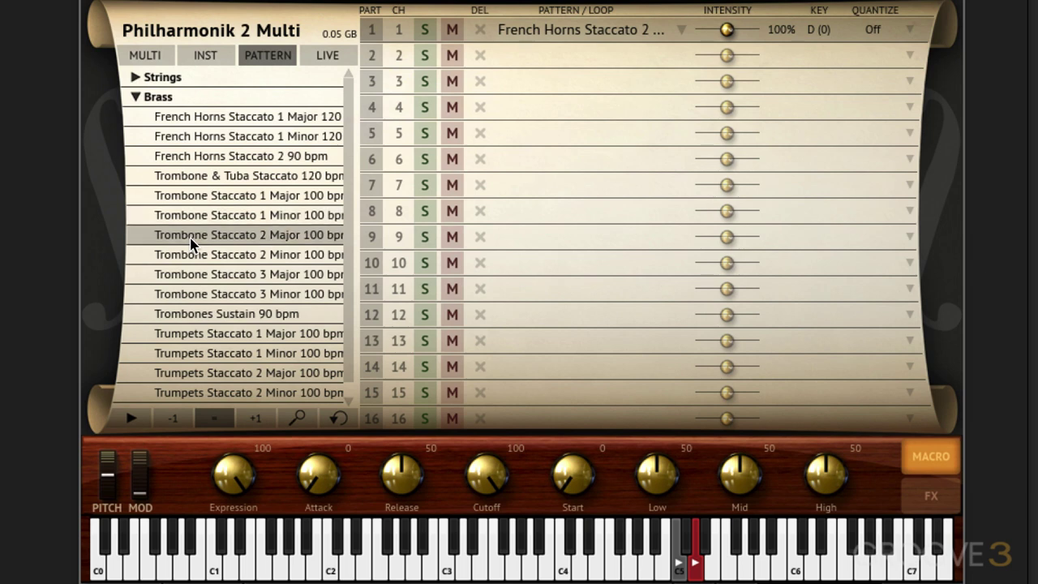
pyautogui.click(134, 418)
pyautogui.click(132, 419)
pyautogui.moveTo(181, 235)
pyautogui.mouseDown()
pyautogui.moveTo(538, 425)
pyautogui.moveTo(725, 576)
pyautogui.moveTo(713, 573)
pyautogui.mouseUp()
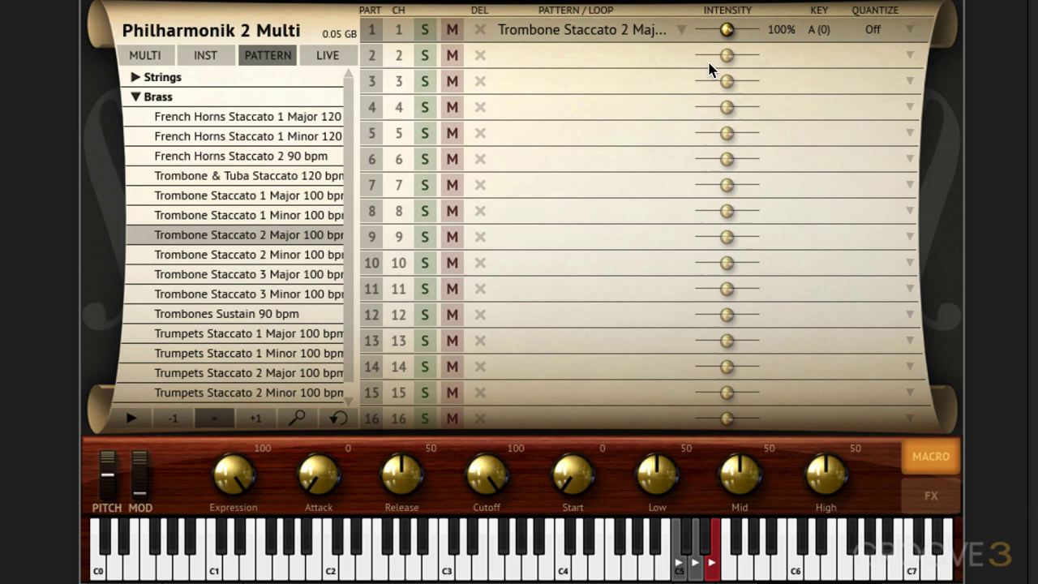
# Switch Part 1 to French Horns Staccato 2 90 bpm, then trigger French Horns Staccato 1 Major from C5.
pyautogui.click(682, 30)
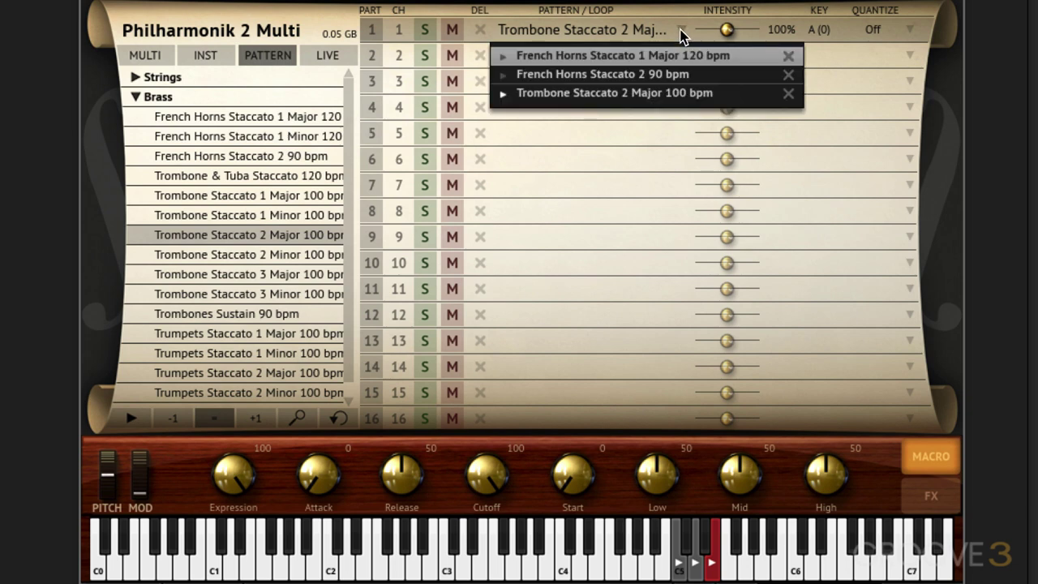
pyautogui.click(597, 75)
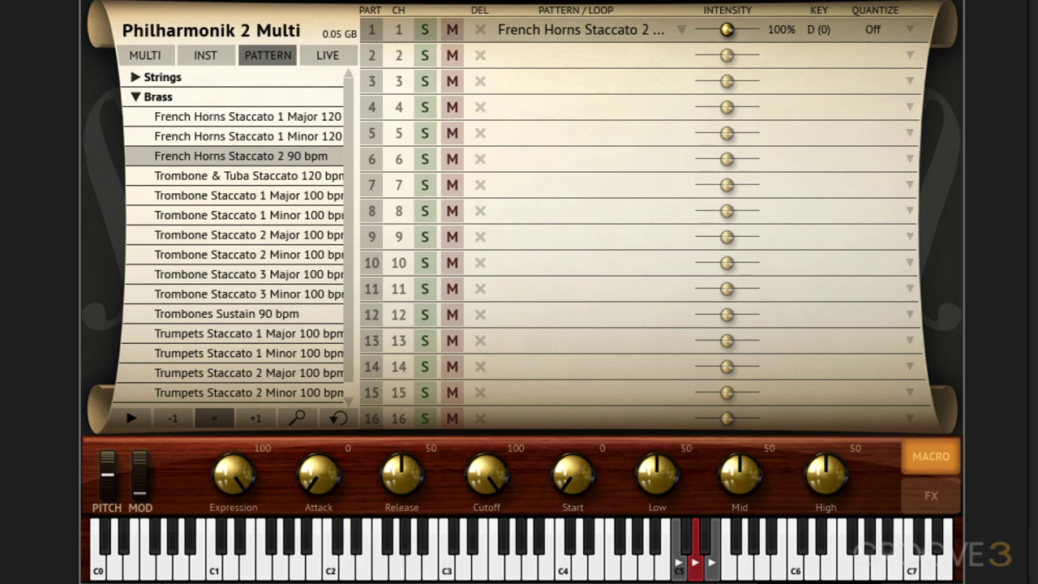
pyautogui.click(680, 565)
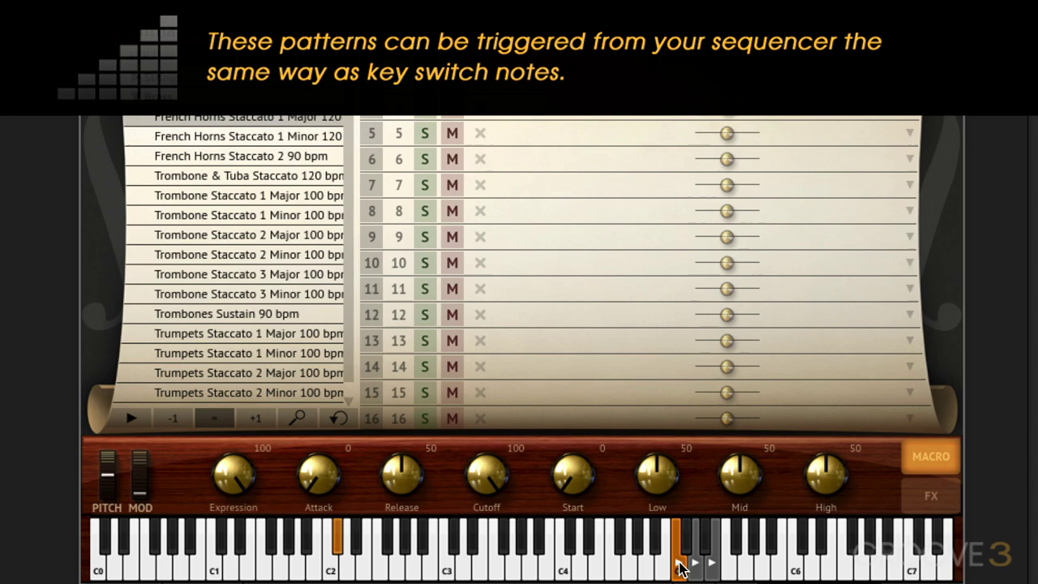
pyautogui.click(713, 565)
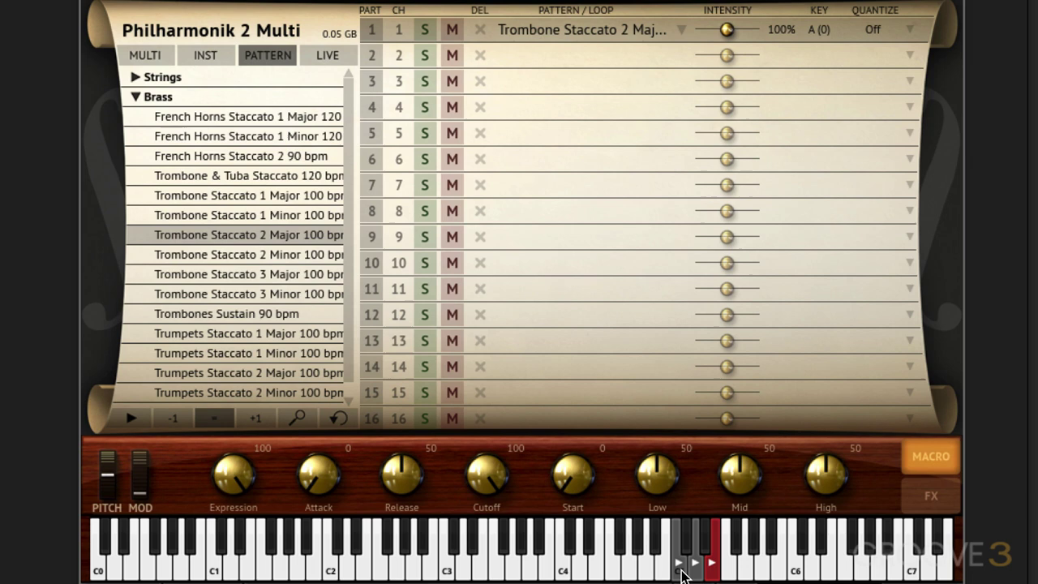
pyautogui.click(679, 559)
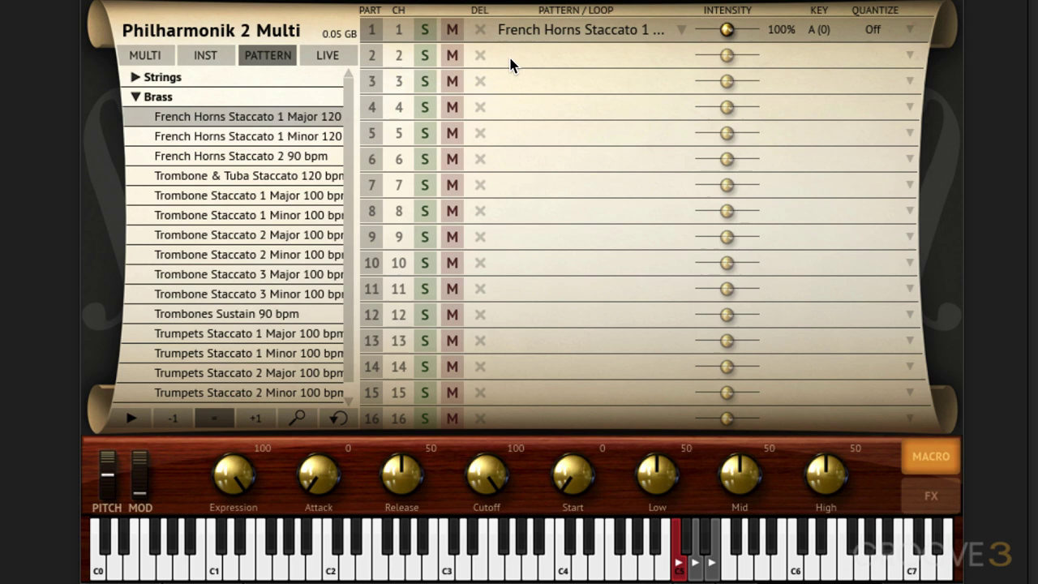
# Reselect French Horns Staccato 1 Major on Part 1 and lower its intensity to 45%.
pyautogui.click(681, 30)
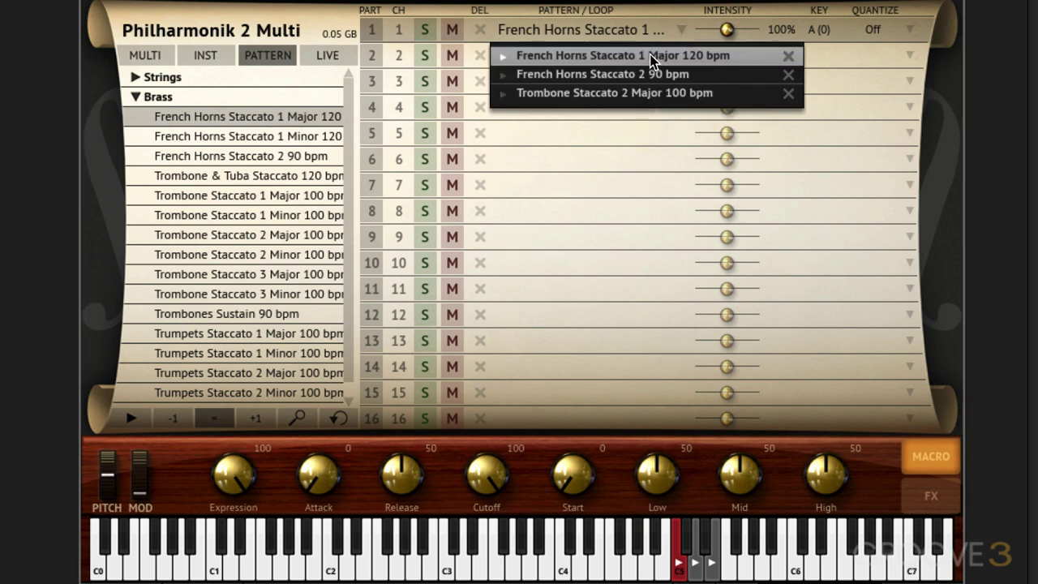
pyautogui.click(653, 57)
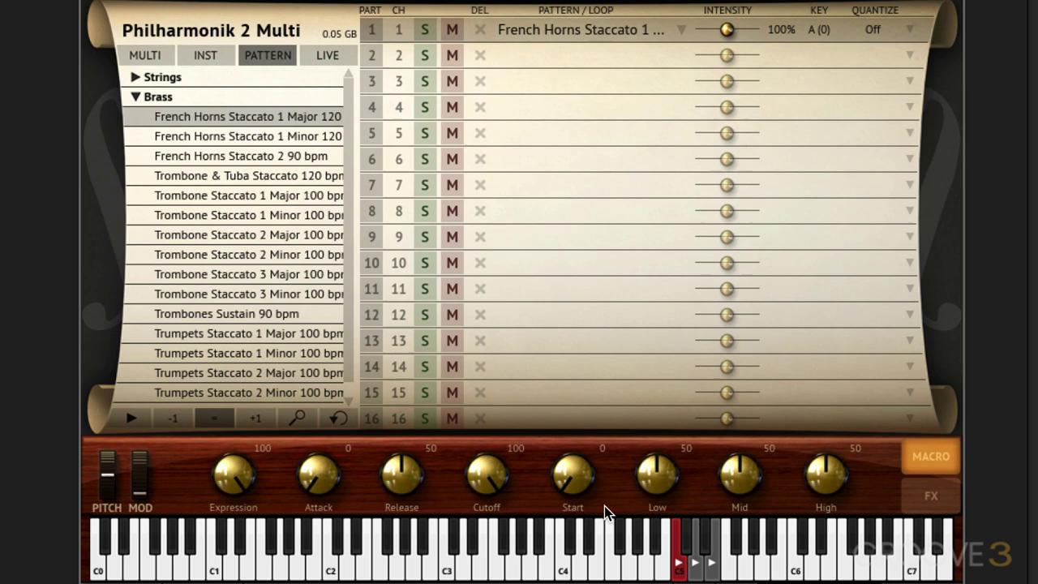
pyautogui.moveTo(726, 30)
pyautogui.mouseDown()
pyautogui.moveTo(708, 32)
pyautogui.moveTo(741, 28)
pyautogui.moveTo(711, 36)
pyautogui.mouseUp()
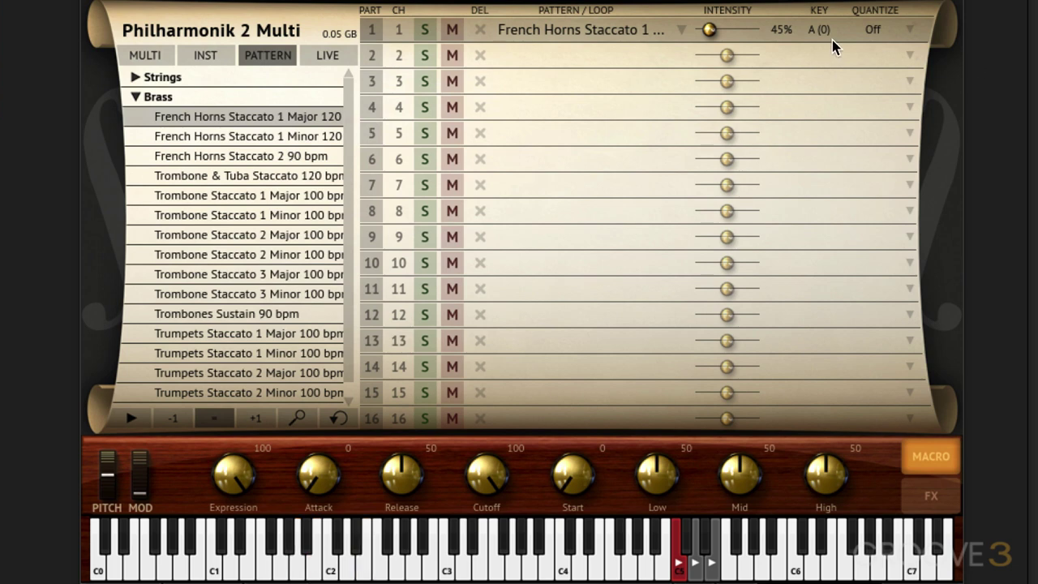
# Return Part 1 to French Horns Staccato 2 90 bpm and transpose its key from D to A (+7).
pyautogui.click(681, 30)
pyautogui.click(634, 72)
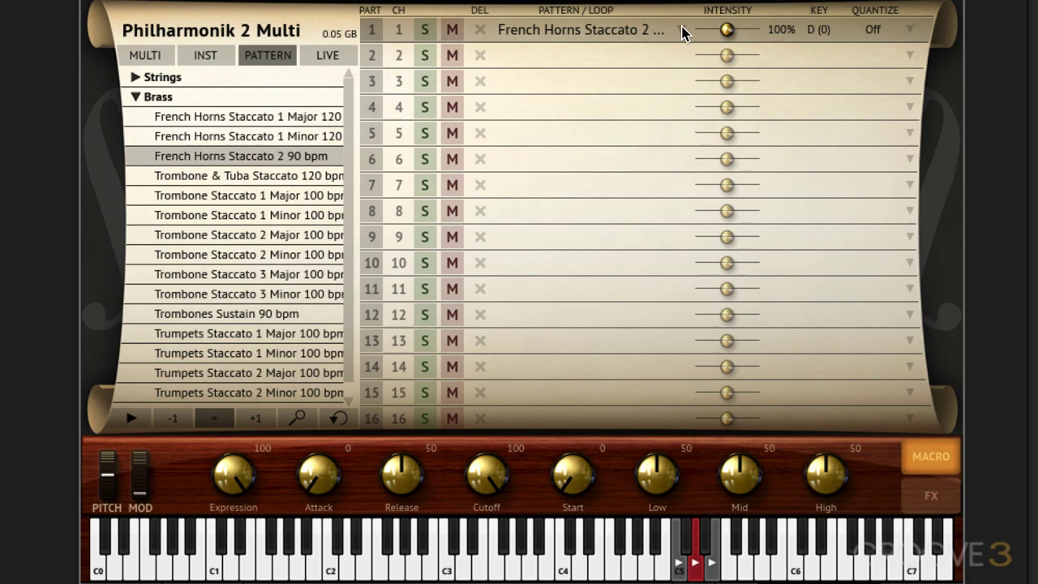
pyautogui.click(683, 29)
pyautogui.click(653, 94)
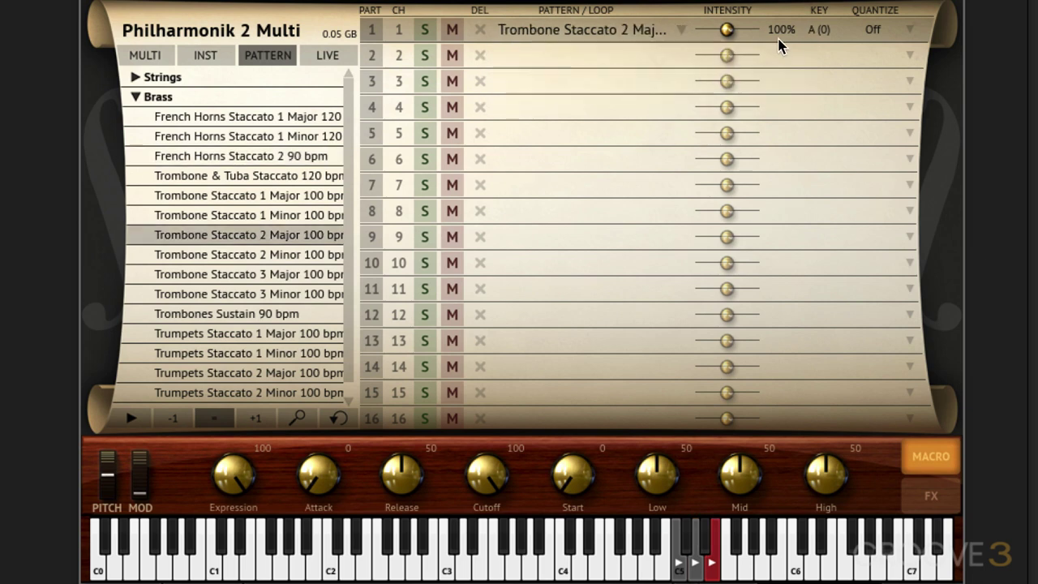
pyautogui.click(681, 30)
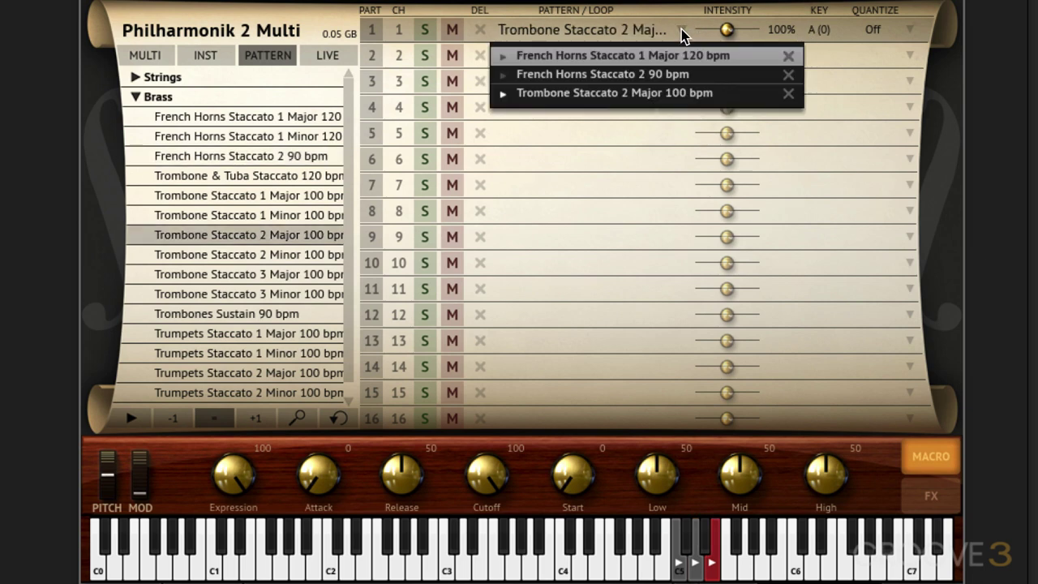
pyautogui.click(664, 74)
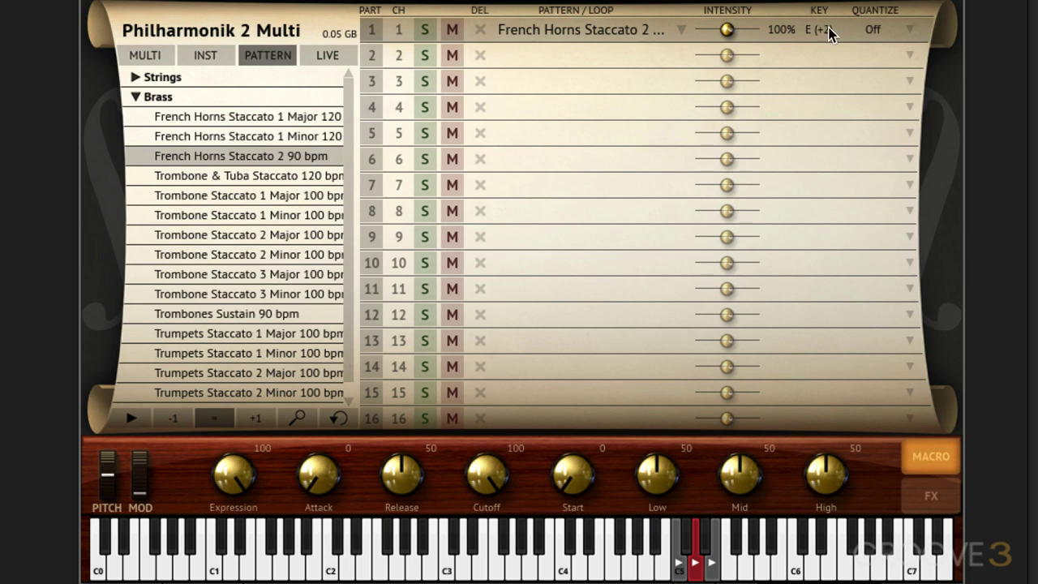
pyautogui.scroll(2, 829, 31)
pyautogui.click(680, 29)
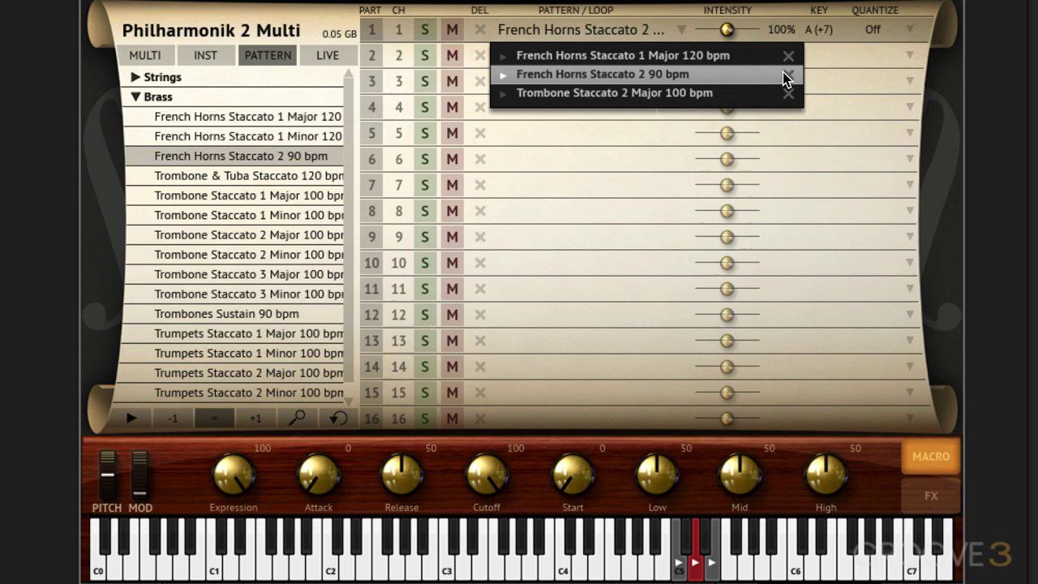
pyautogui.click(660, 186)
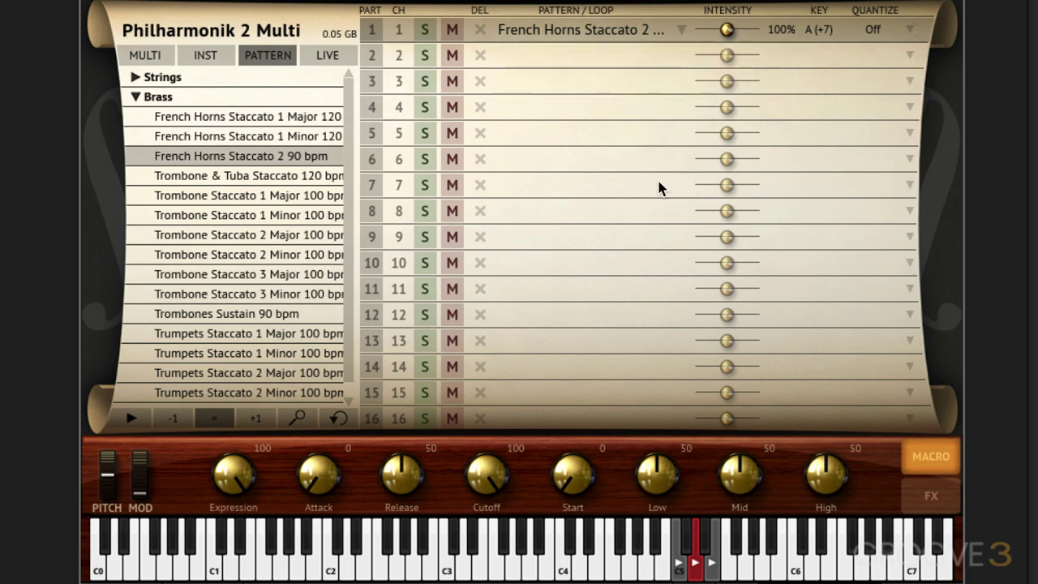
# Give French Horns Staccato 1 Major 120 bpm 8th Swing 3 quantize and 97% intensity.
pyautogui.click(876, 29)
pyautogui.click(597, 29)
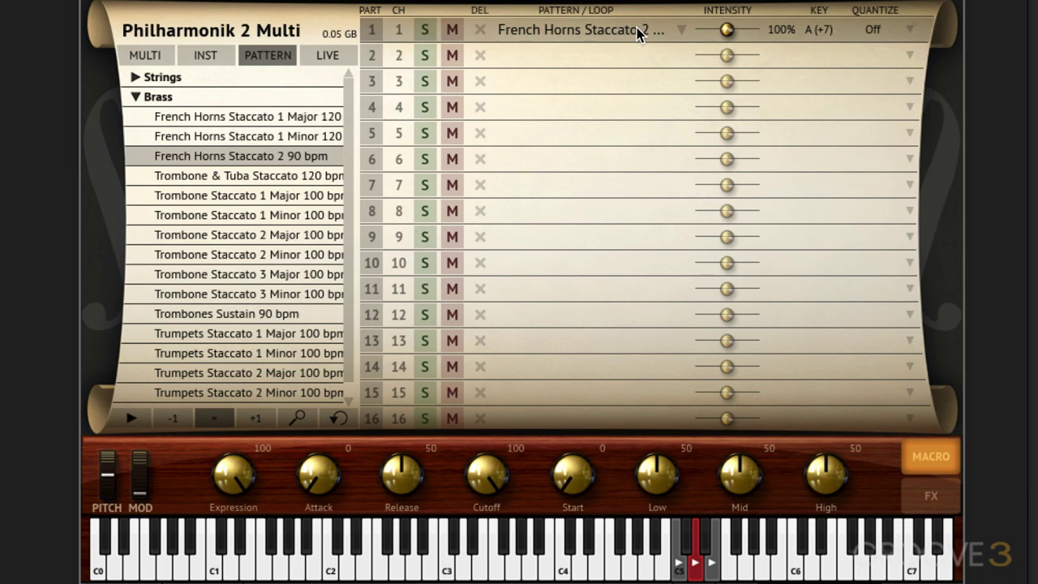
pyautogui.click(682, 31)
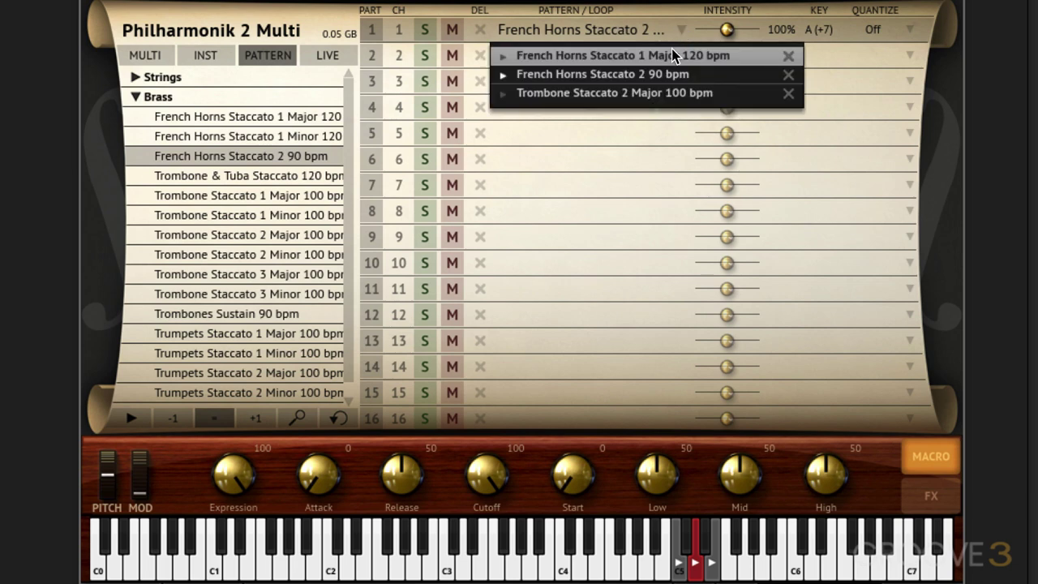
pyautogui.click(688, 55)
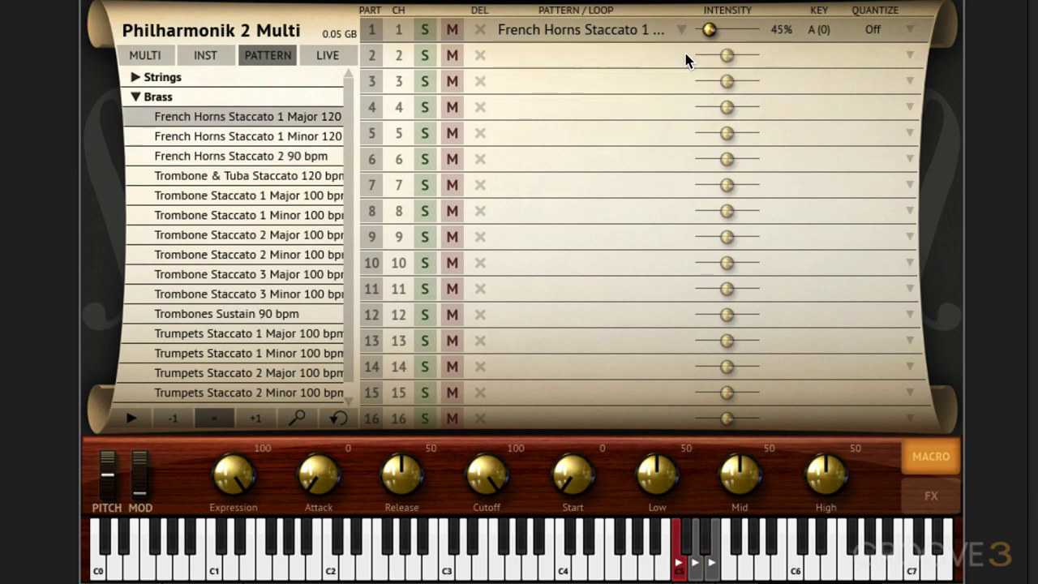
pyautogui.click(878, 30)
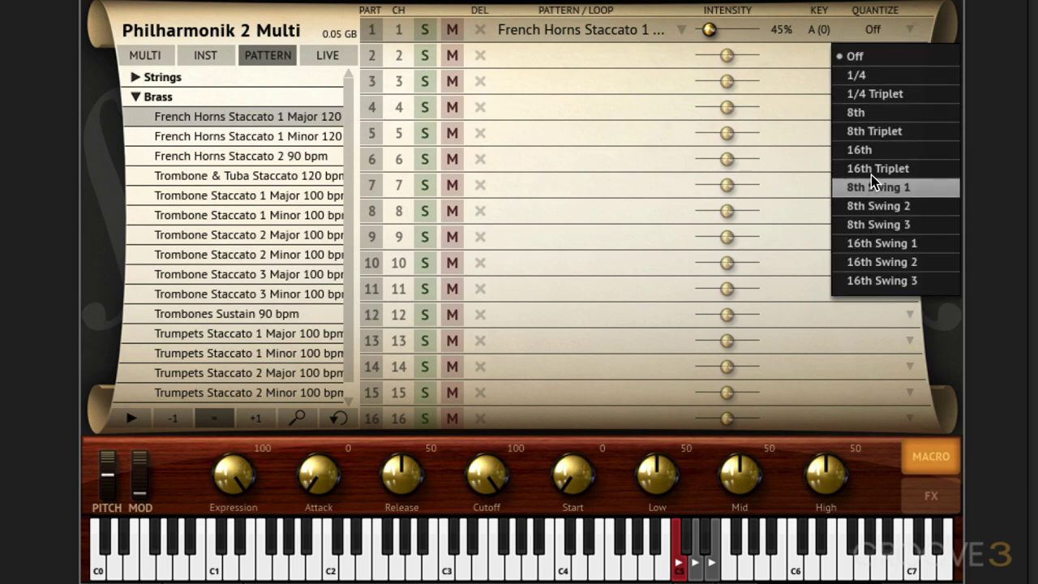
pyautogui.click(868, 229)
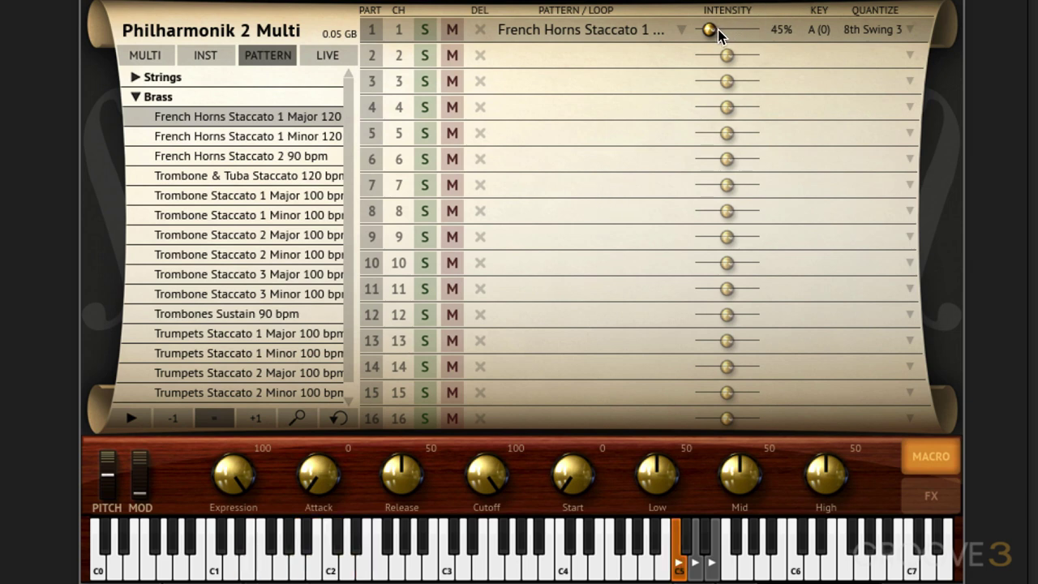
pyautogui.moveTo(713, 29); pyautogui.dragTo(730, 26)
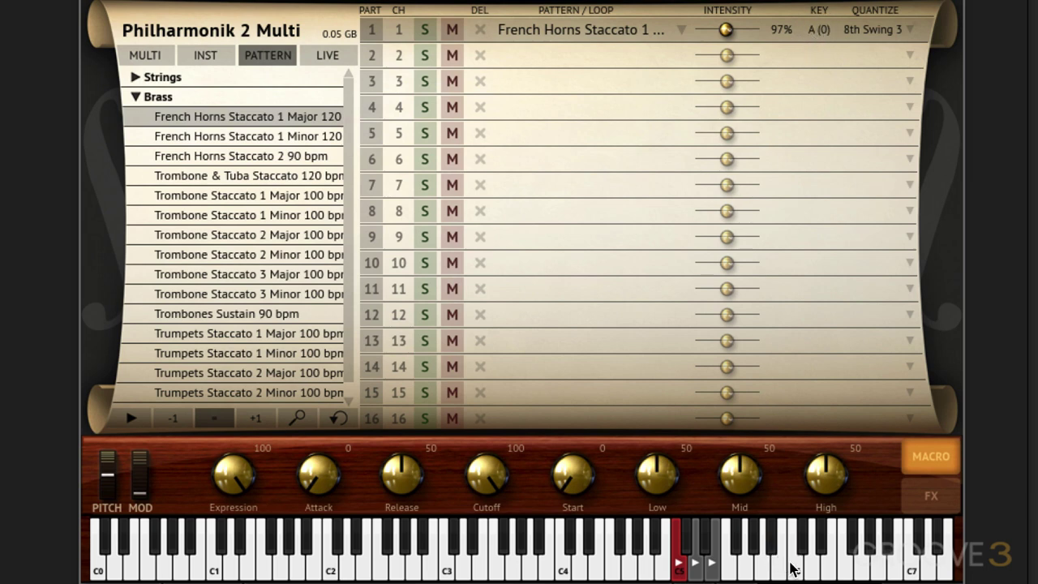
# Try the global key override at G, compare the horn and trombone patterns, then set it back to A.
pyautogui.click(856, 341)
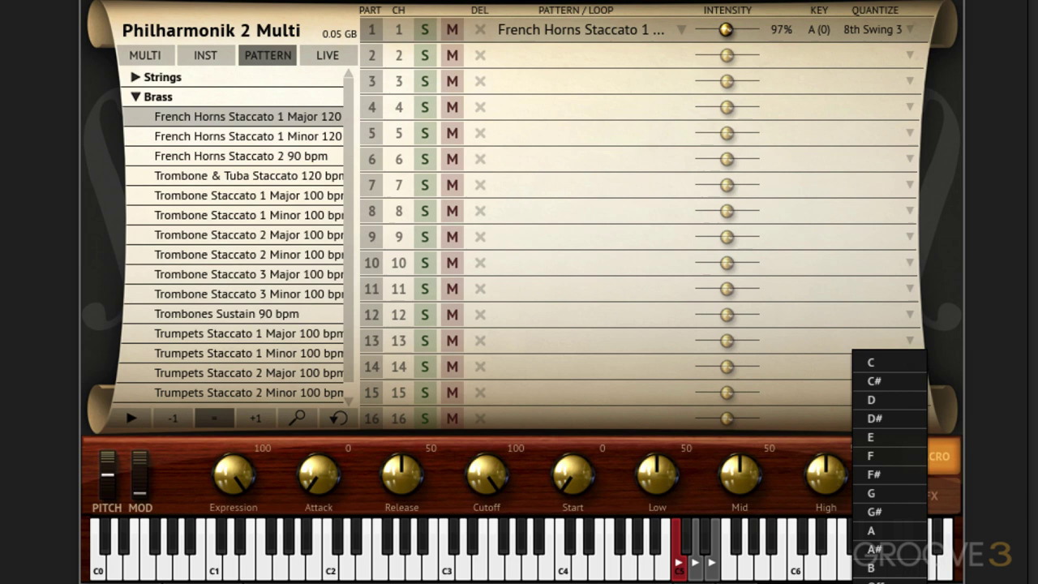
pyautogui.click(875, 492)
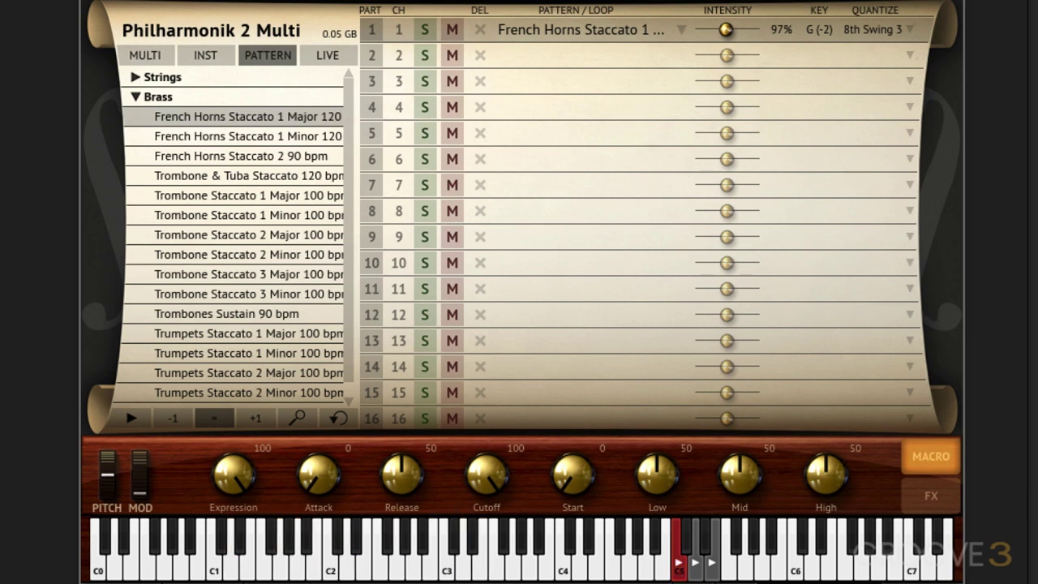
pyautogui.click(682, 29)
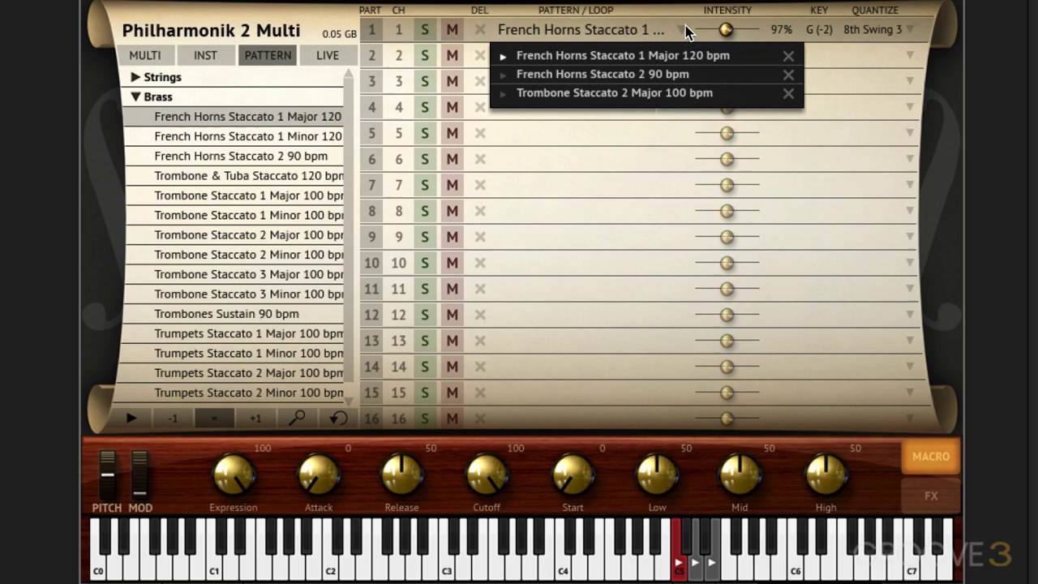
pyautogui.click(685, 72)
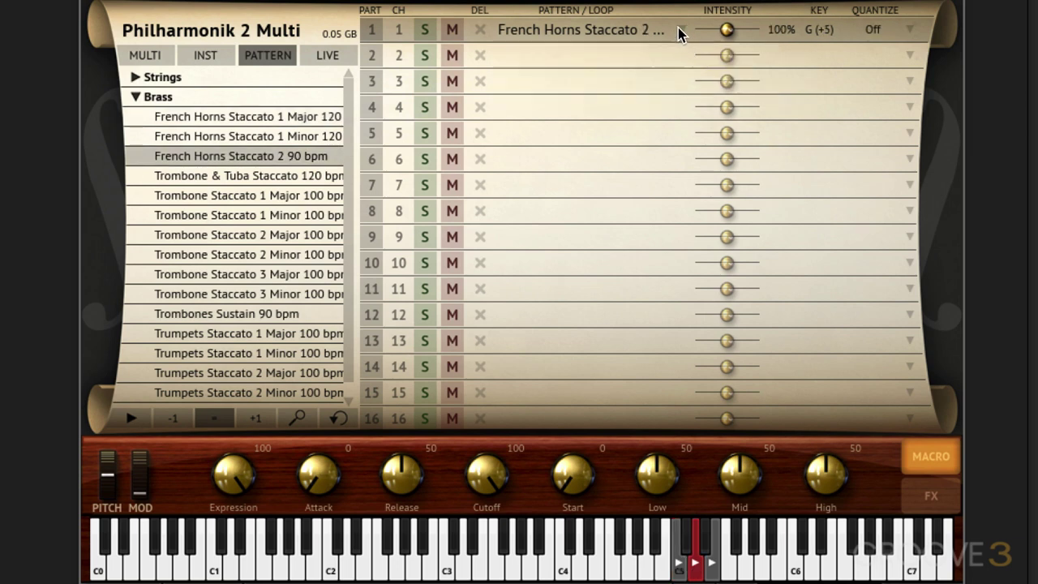
pyautogui.click(679, 29)
pyautogui.click(673, 93)
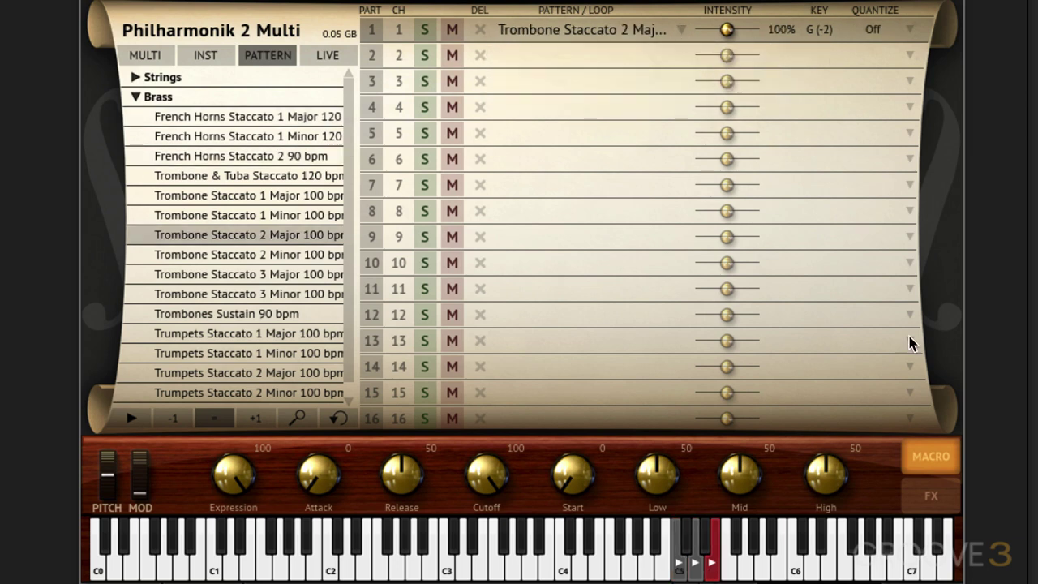
pyautogui.click(853, 354)
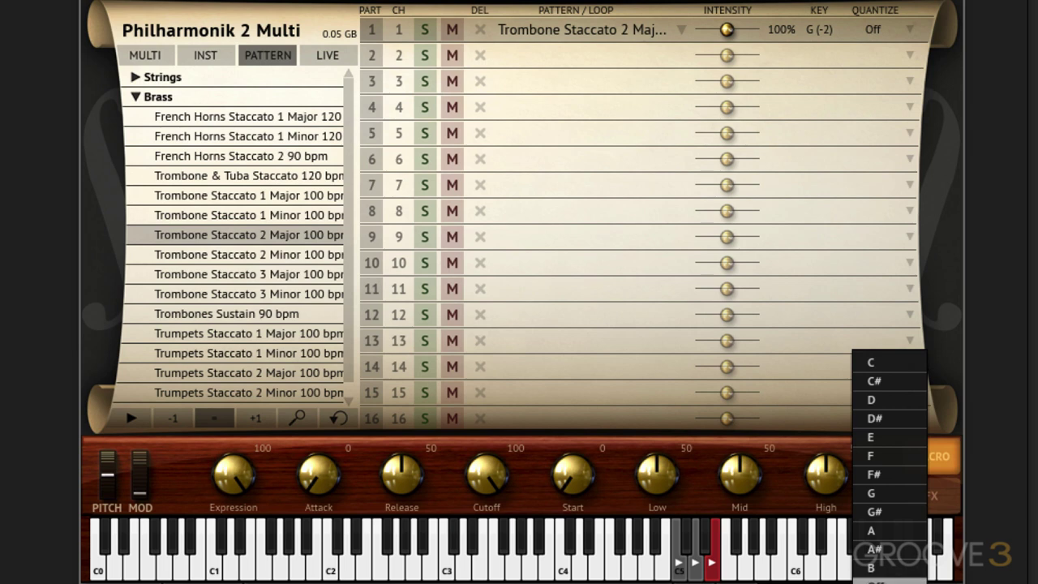
pyautogui.click(871, 531)
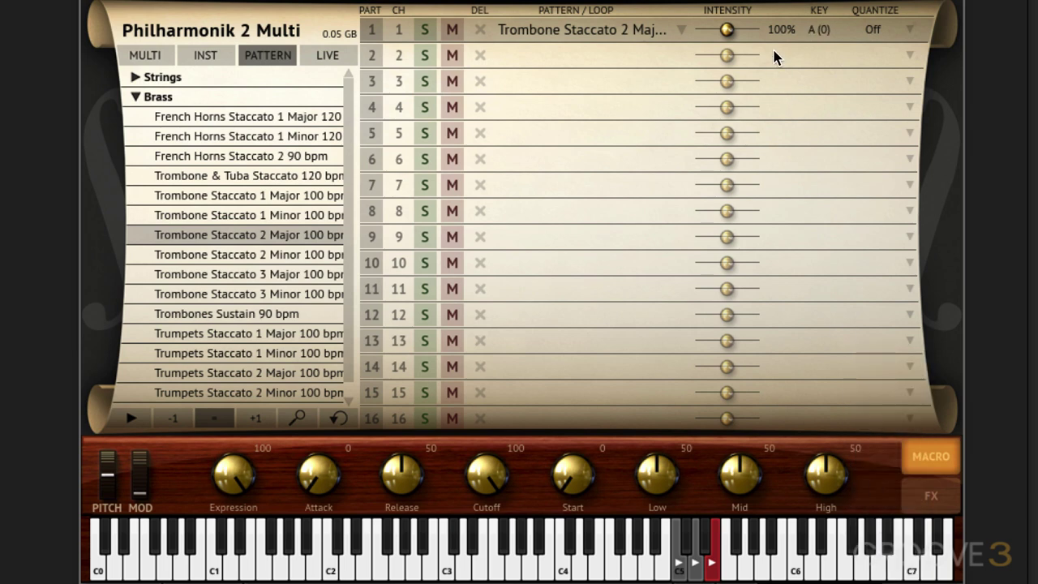